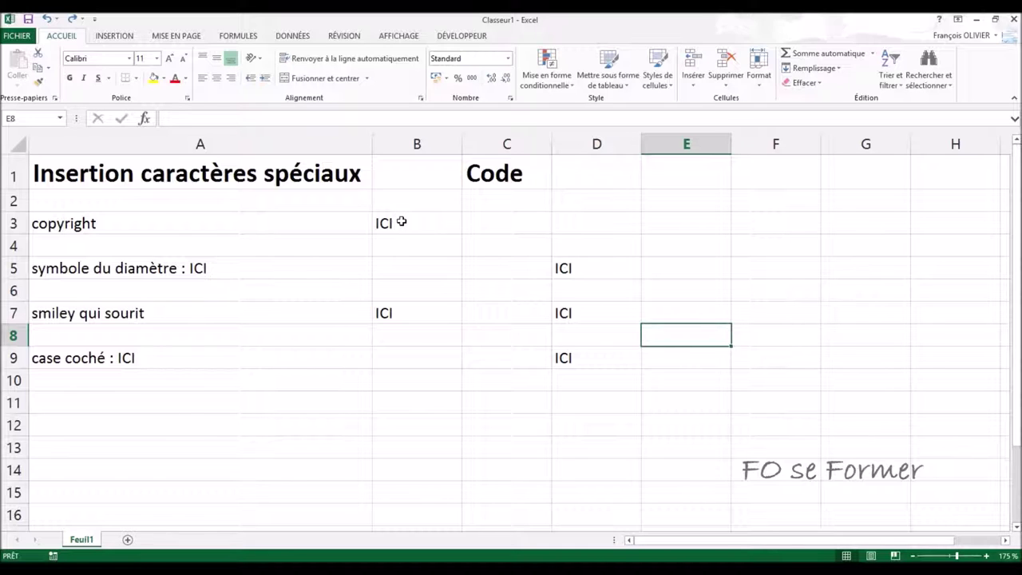
Step: Replace the ICI placeholder in B3 with the © Copyright special character
left_click(401, 222)
key("Delete")
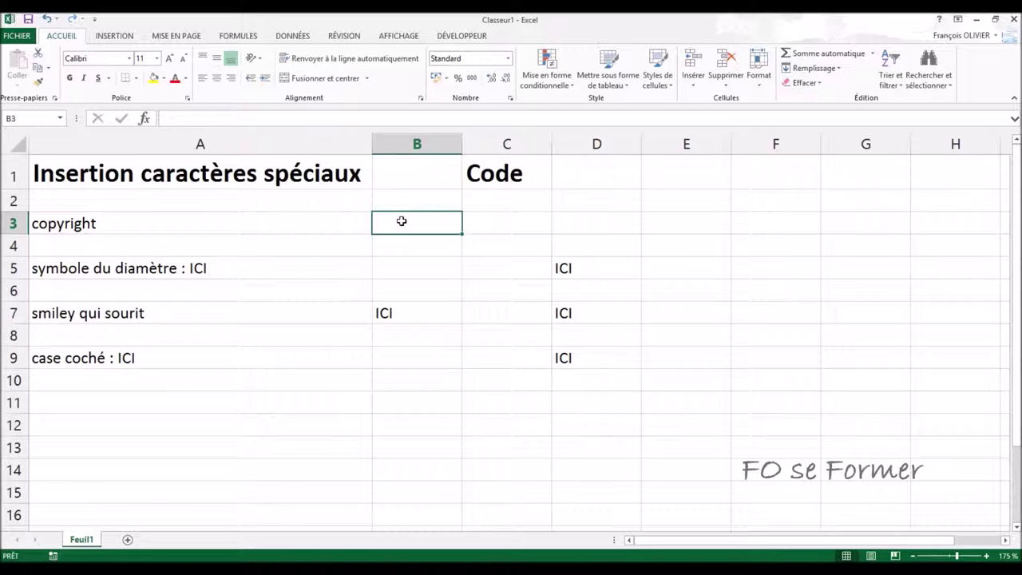
left_click(113, 37)
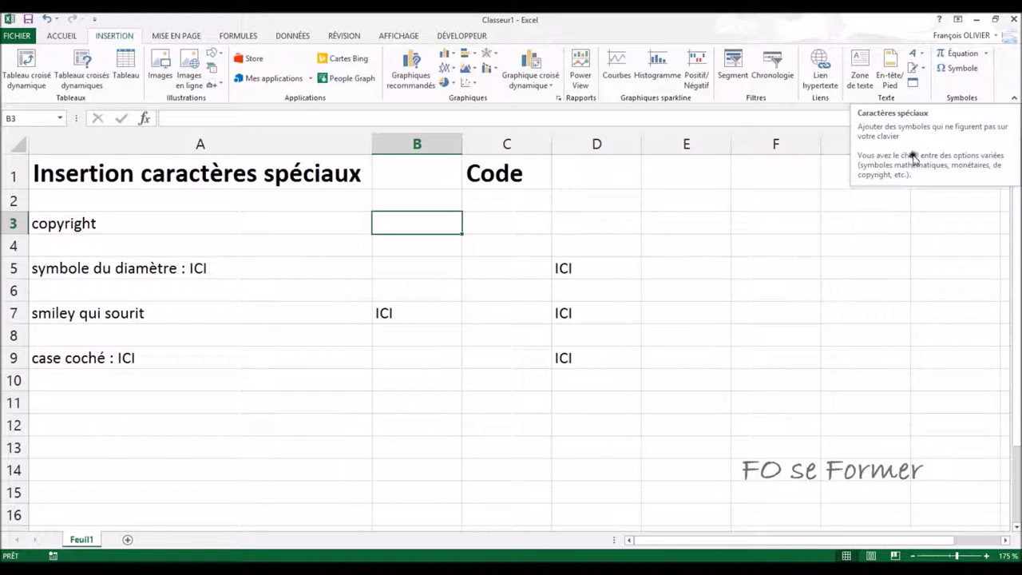
left_click(951, 70)
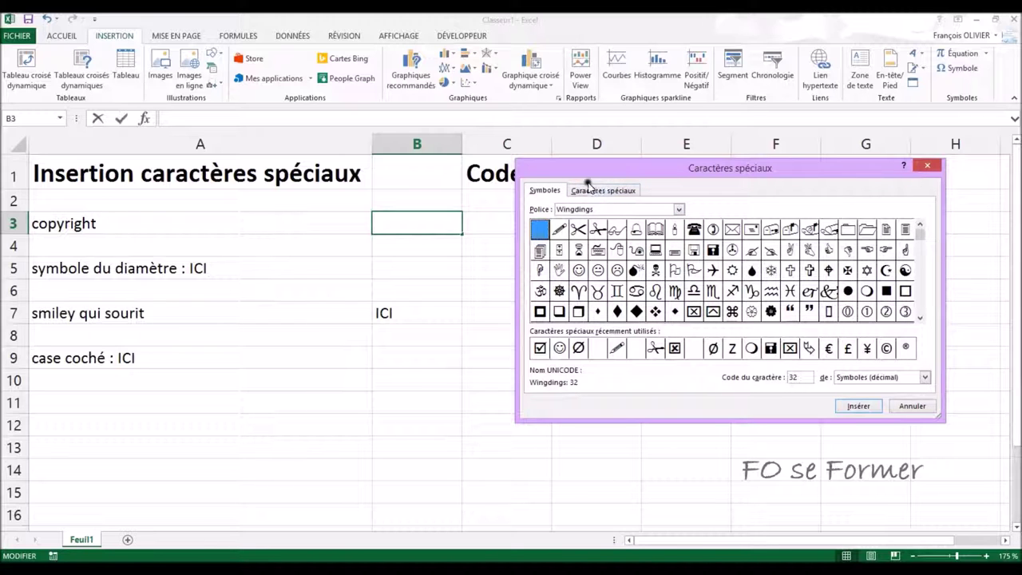
left_click(617, 191)
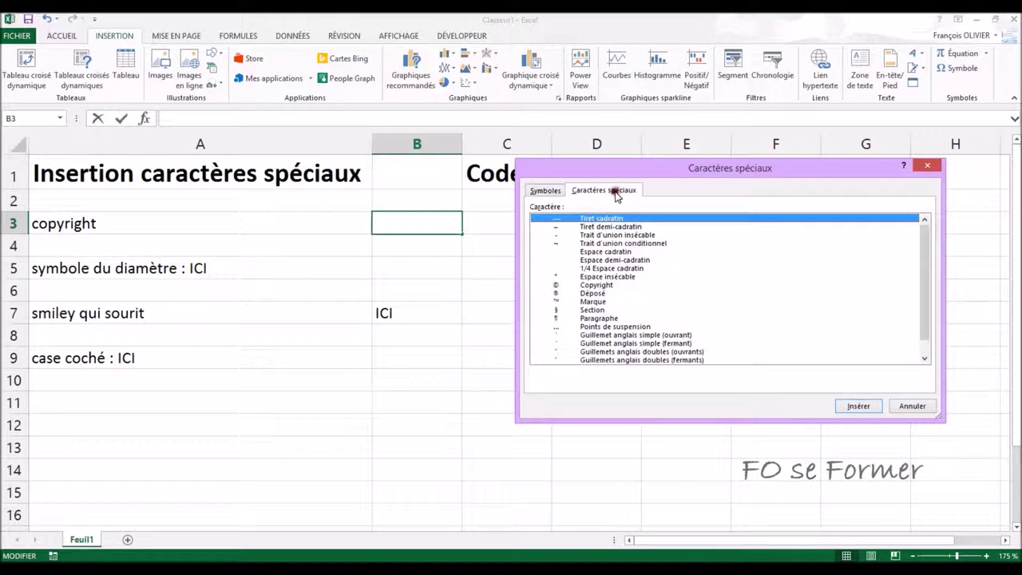
left_click(604, 286)
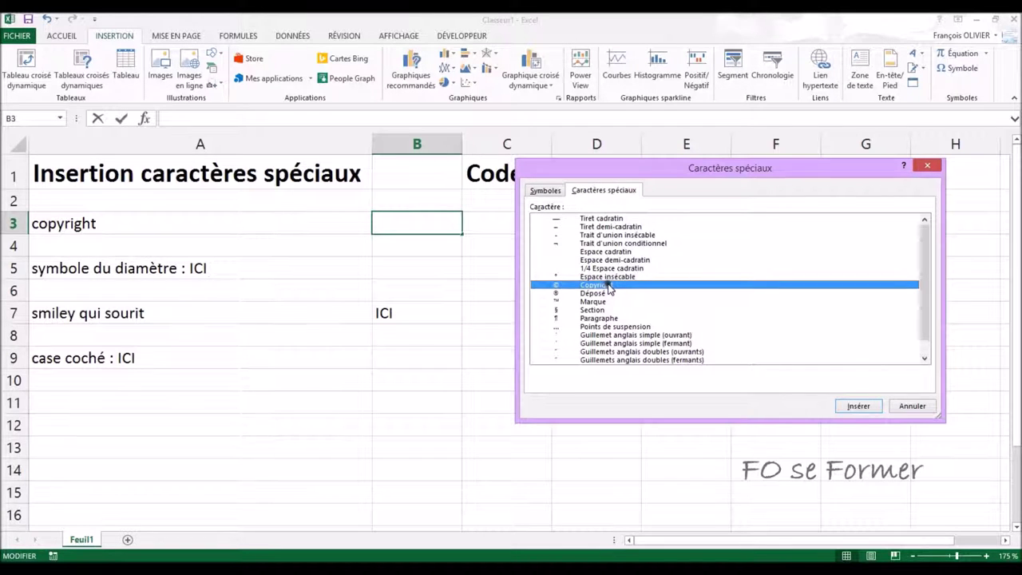
left_click(849, 407)
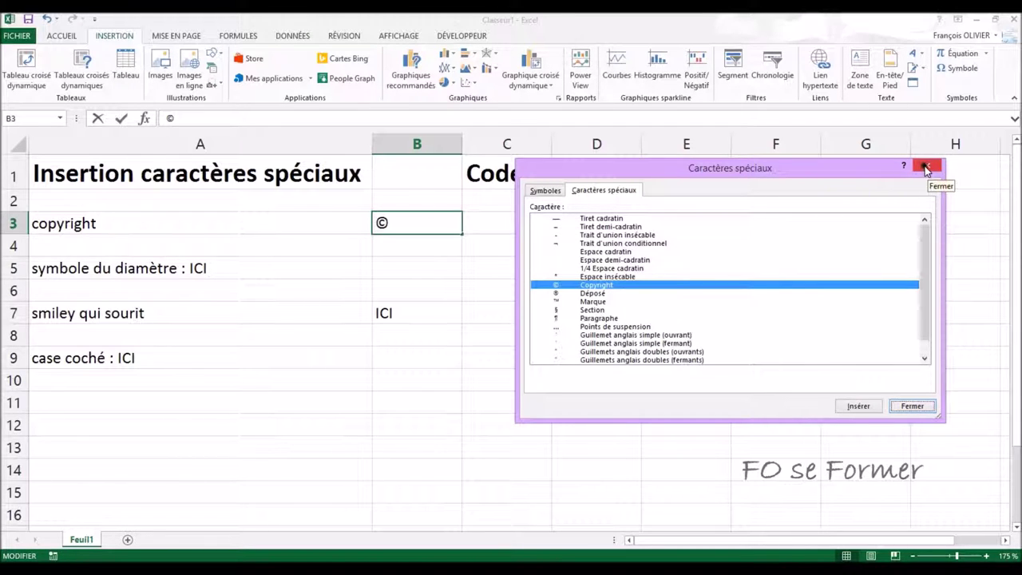
left_click(913, 407)
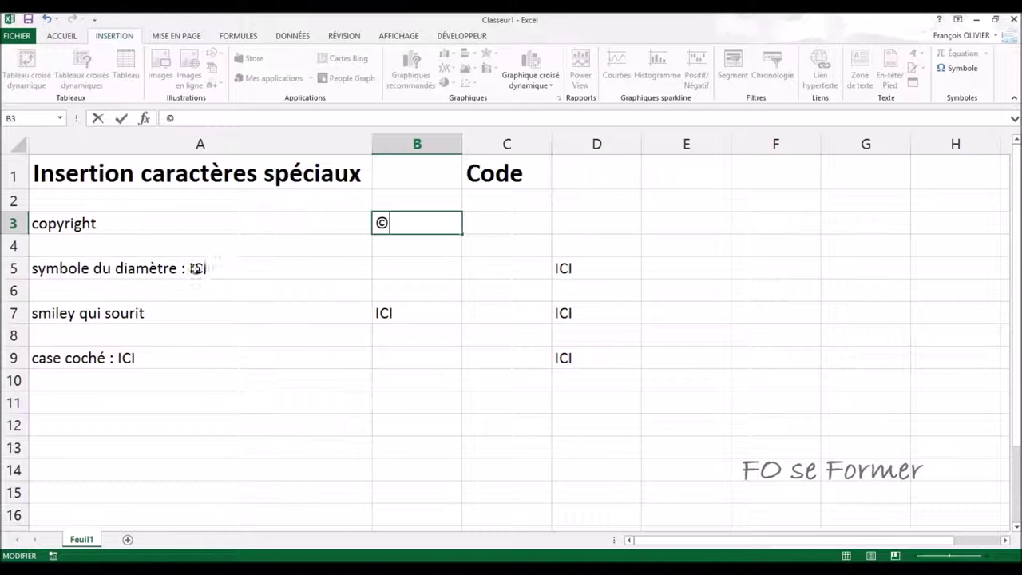
left_click(212, 269)
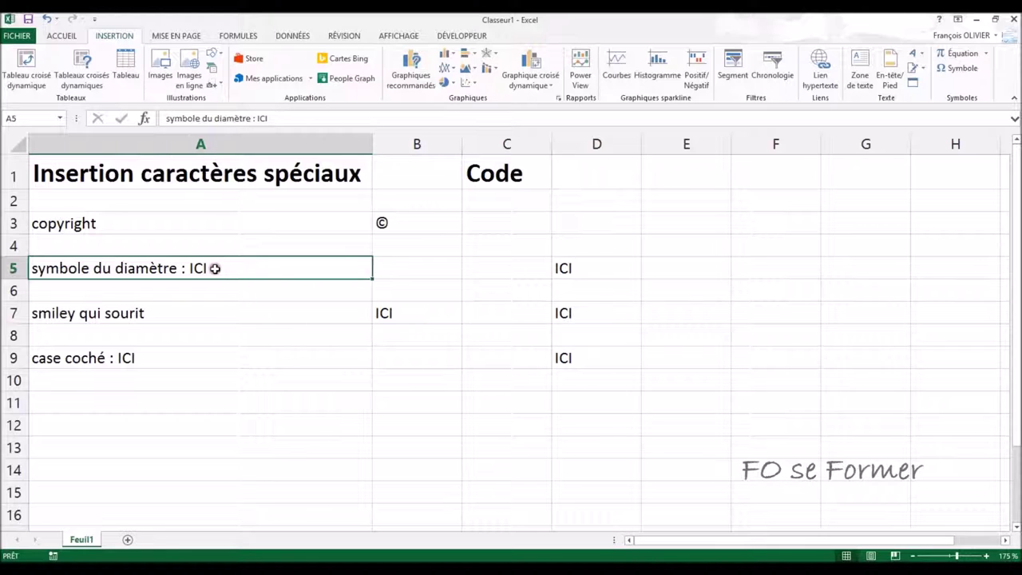
Step: Delete ICI from the end of the diameter label in A5 and bring up the Symbol dialog
double_click(214, 268)
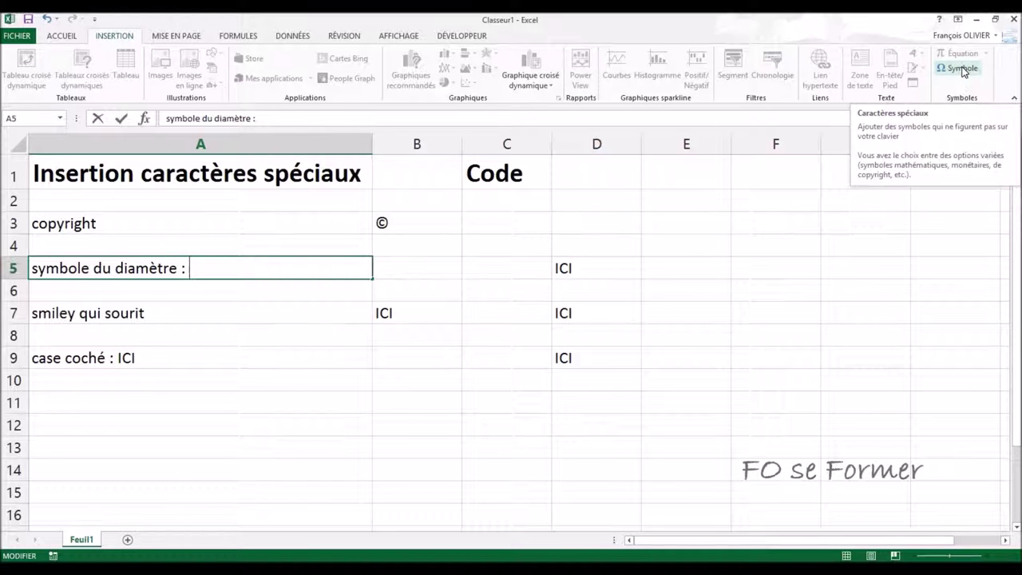
left_click(962, 69)
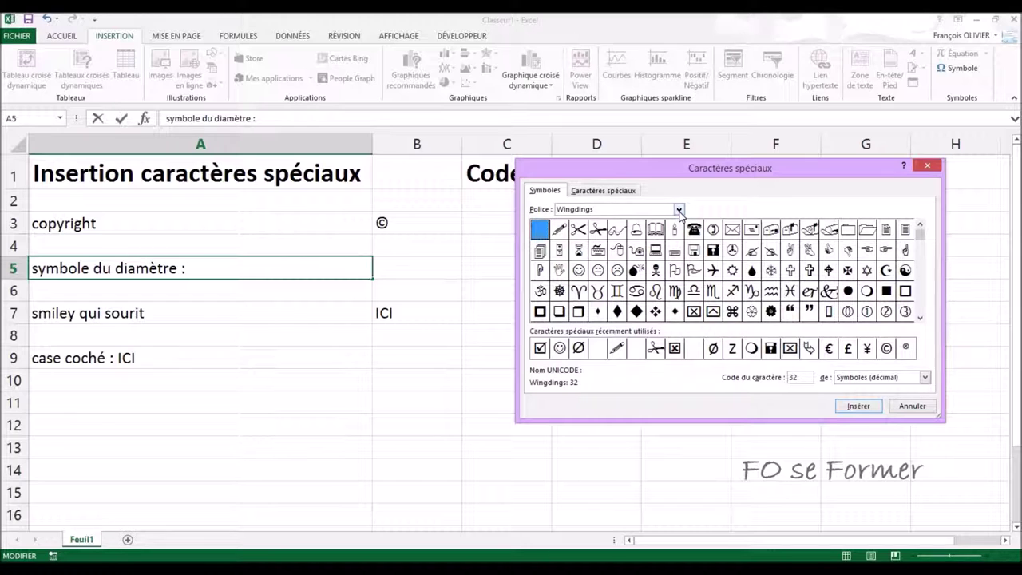
Step: Insert the Arial Ø character at the end of the A5 label
left_click(680, 211)
left_click_drag(681, 266, 682, 245)
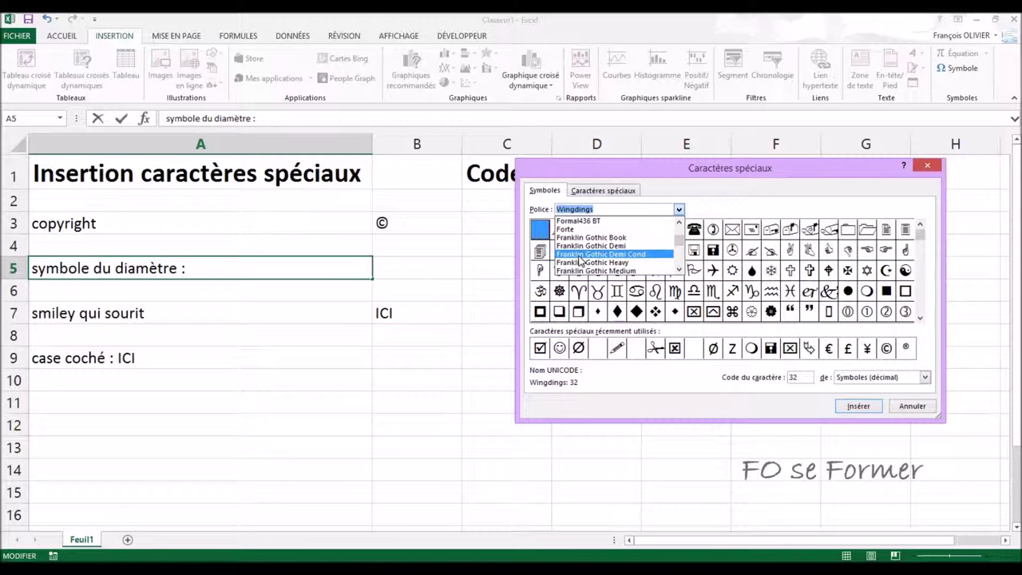
type("Ari")
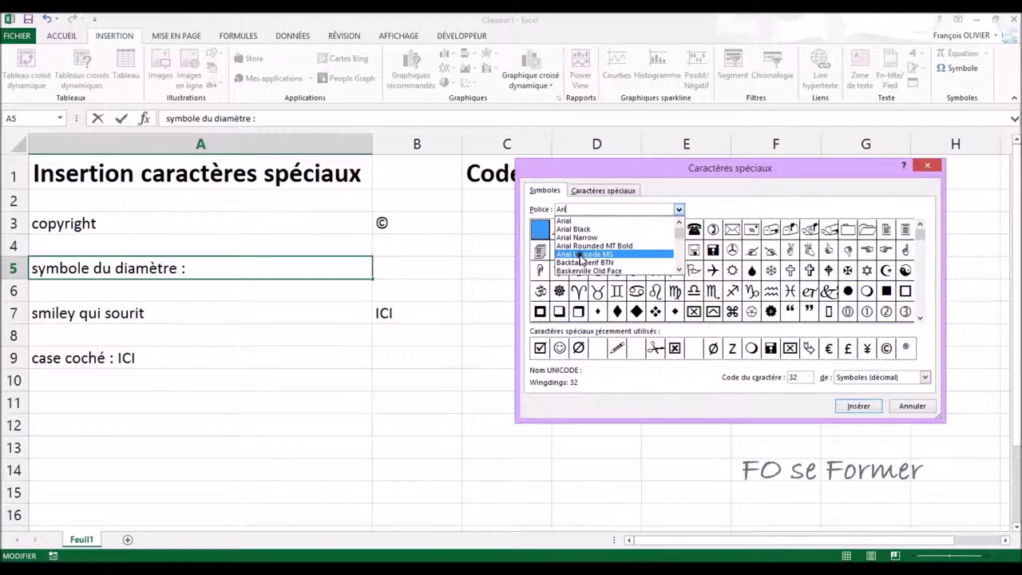
left_click(574, 222)
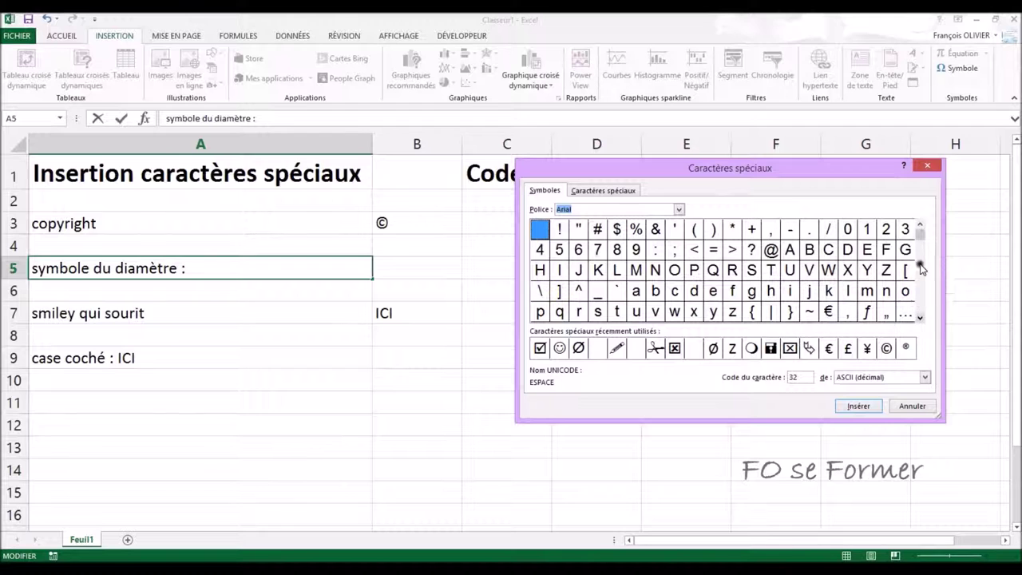
left_click(919, 322)
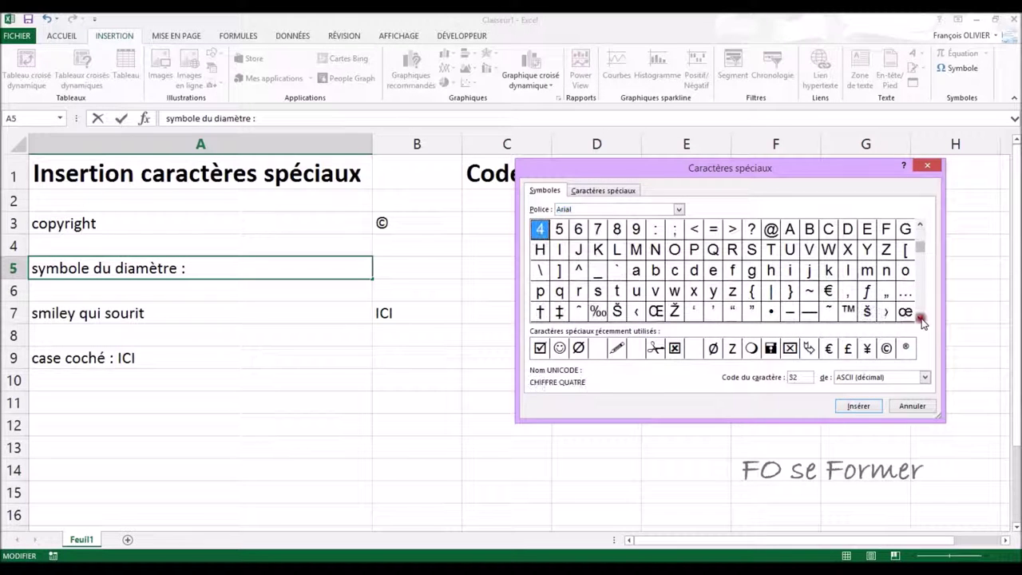
left_click(920, 318)
left_click(920, 318)
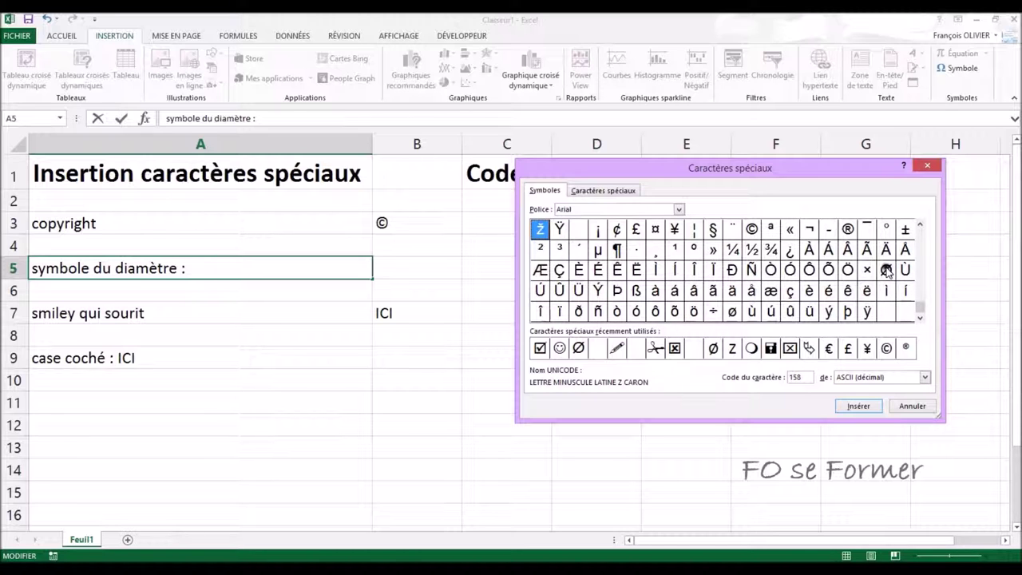
left_click(888, 271)
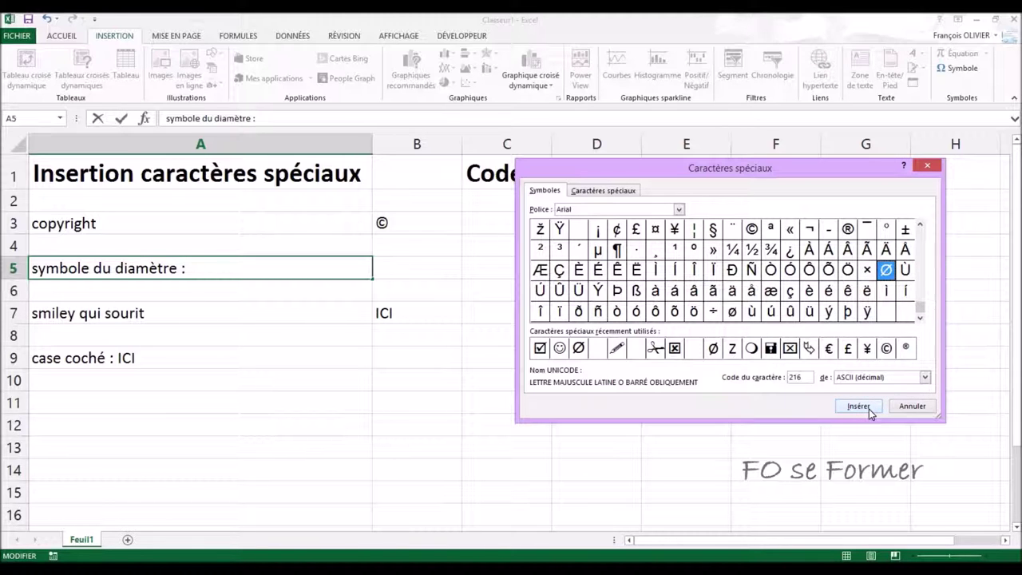
double_click(887, 270)
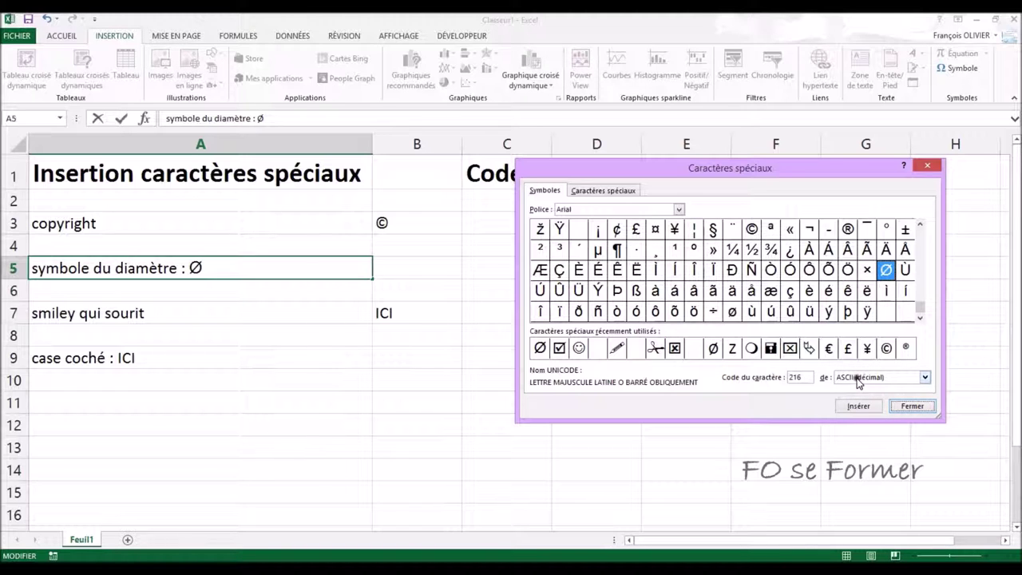
Step: Confirm Ø's code is 216 in ASCII (décimal), then close the Symbol dialog
left_click(925, 379)
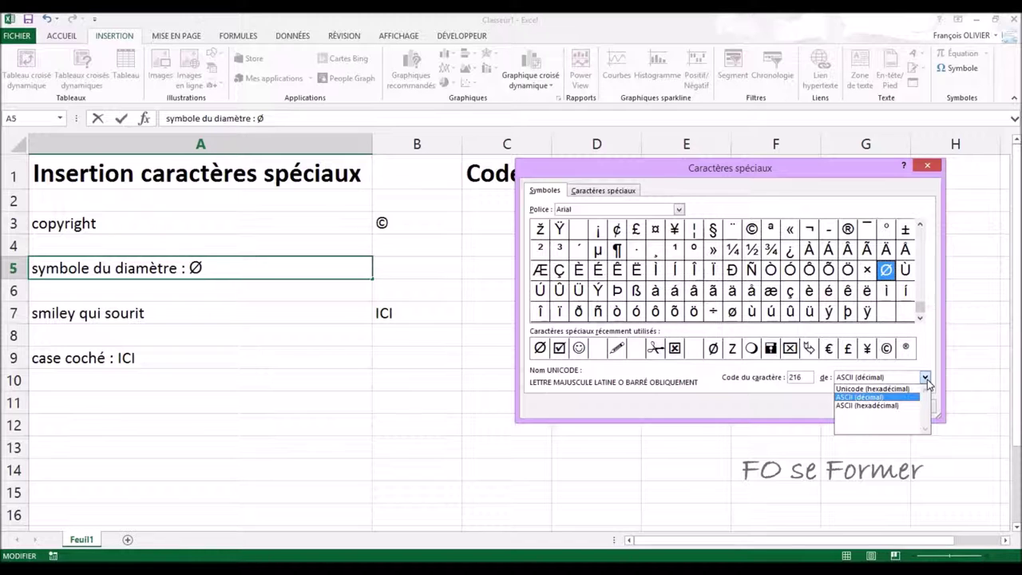
left_click(927, 381)
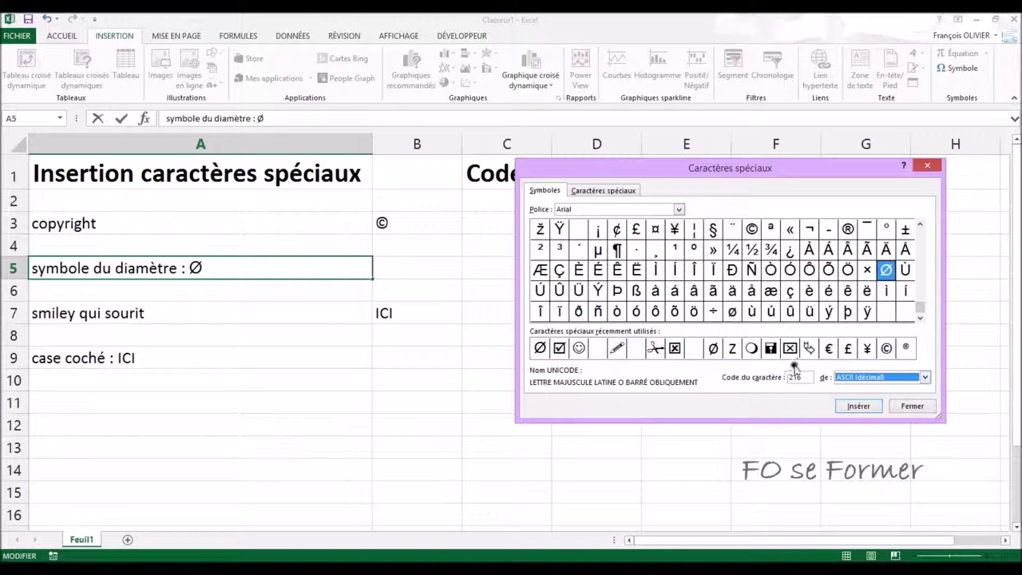
left_click(840, 407)
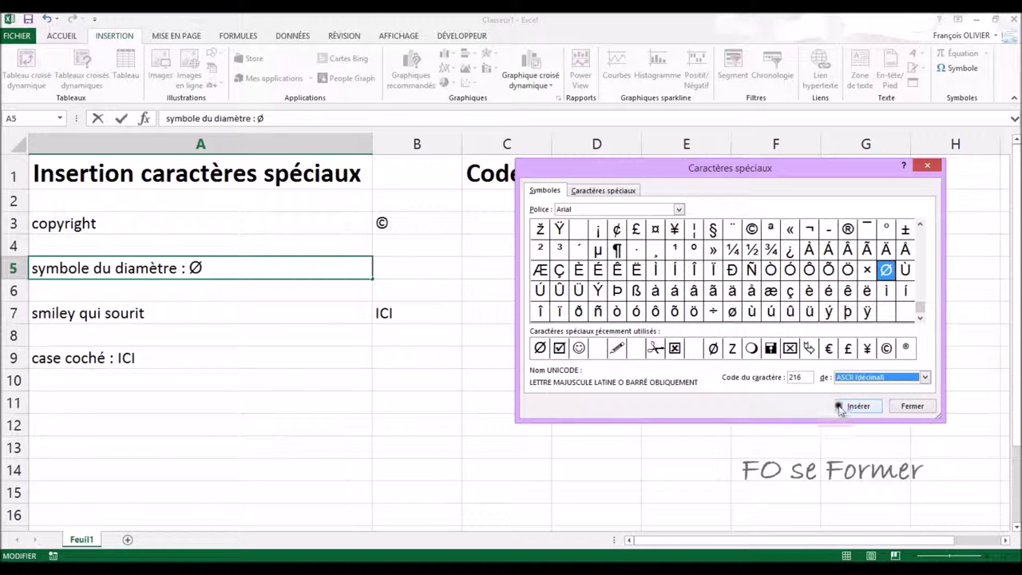
left_click(912, 406)
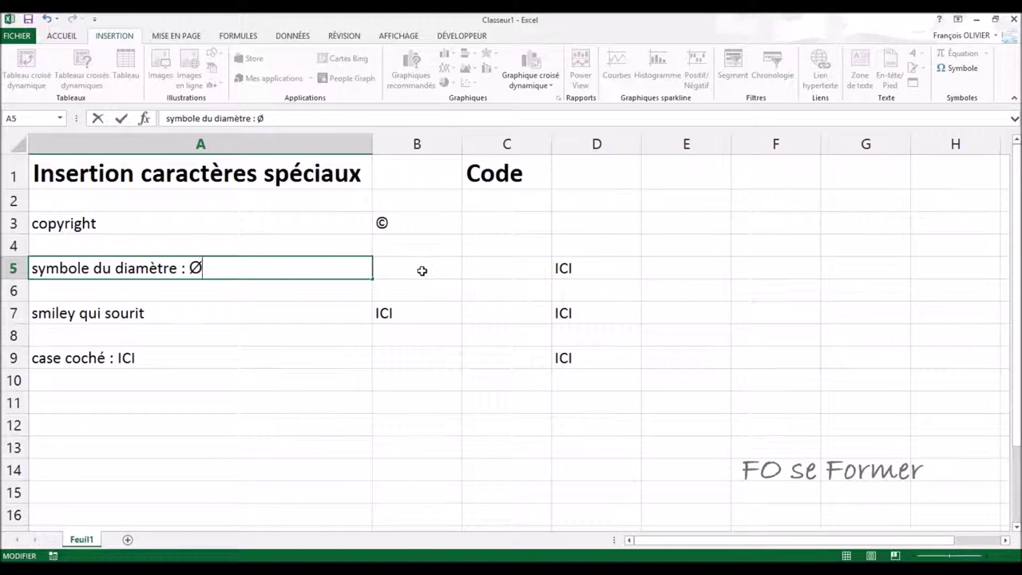
left_click(493, 274)
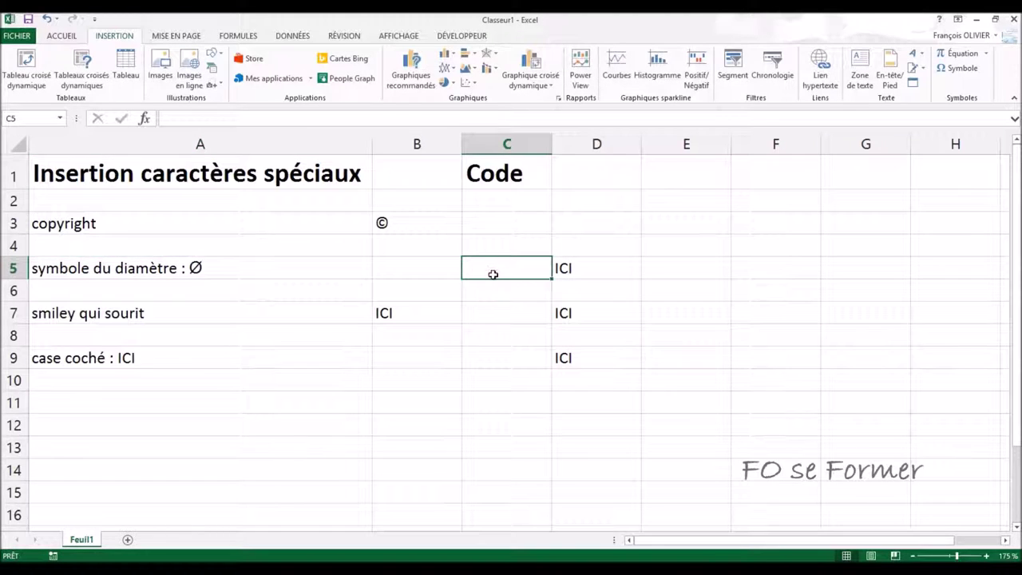
Step: Enter code 216 in C5 and clear the ICI placeholder from D5
type("216")
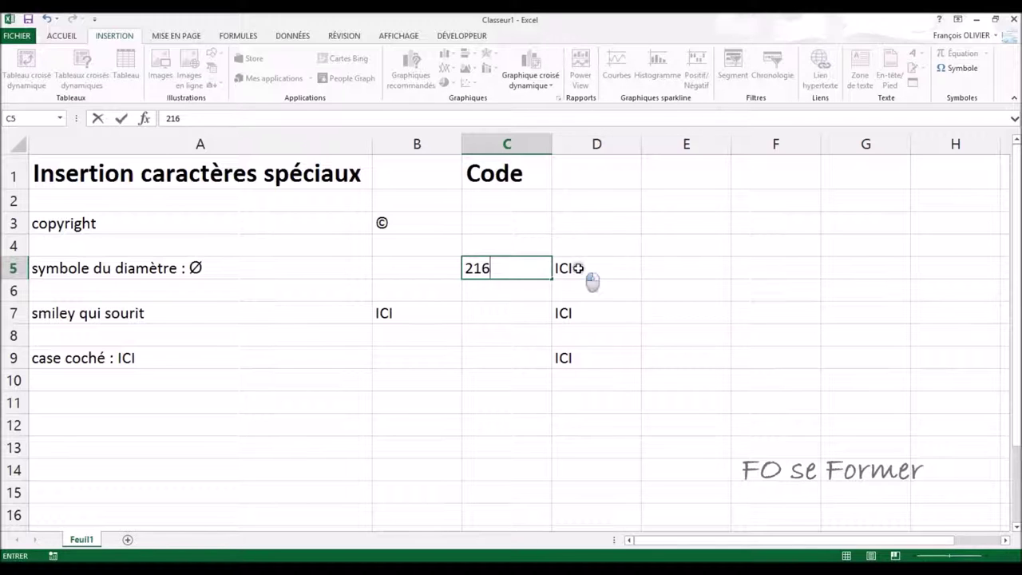
left_click(578, 268)
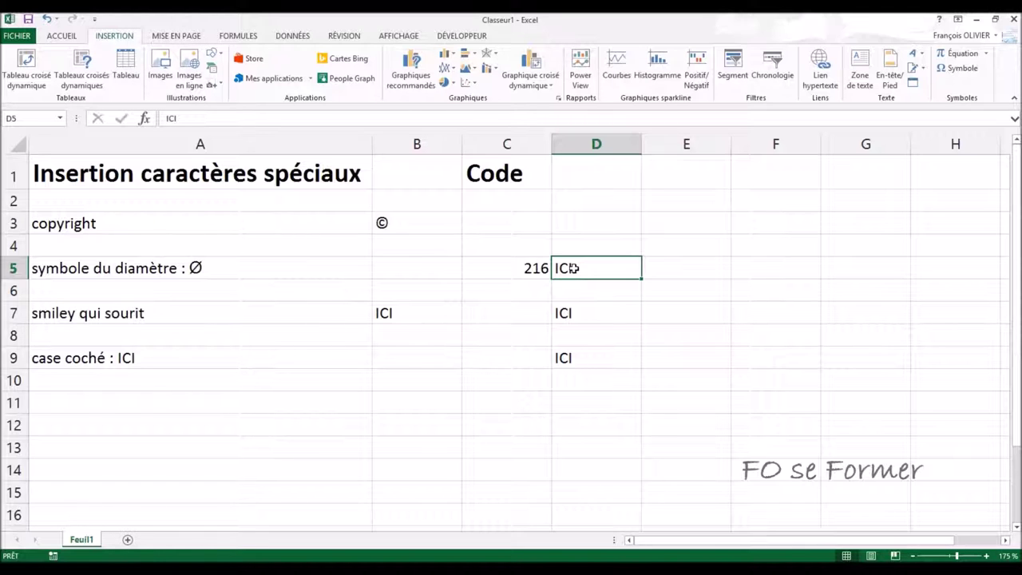
key("Delete")
Step: Try Alt+216 in D5 and remove the wrong Ï it produces
key("alt")
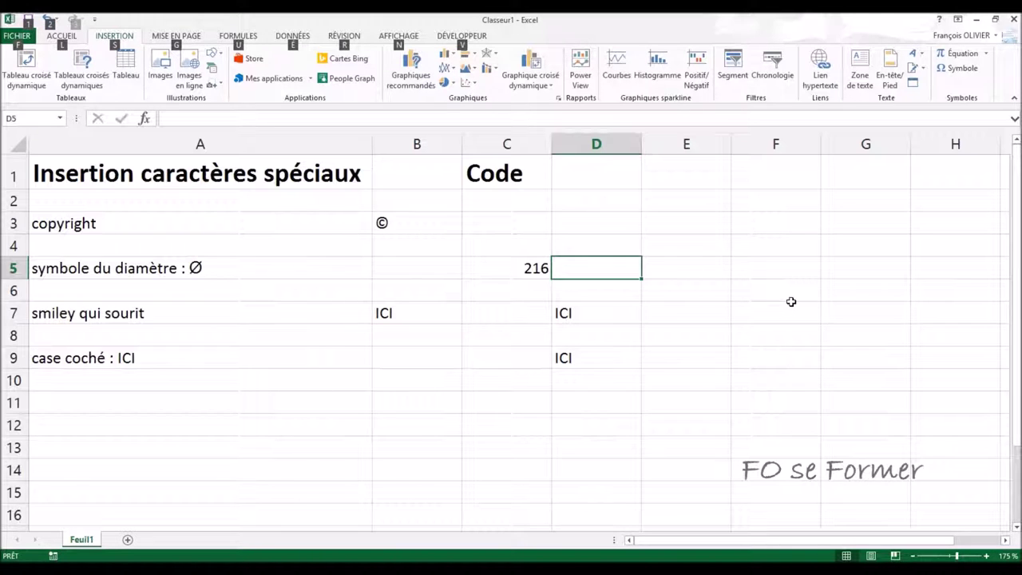
key("alt")
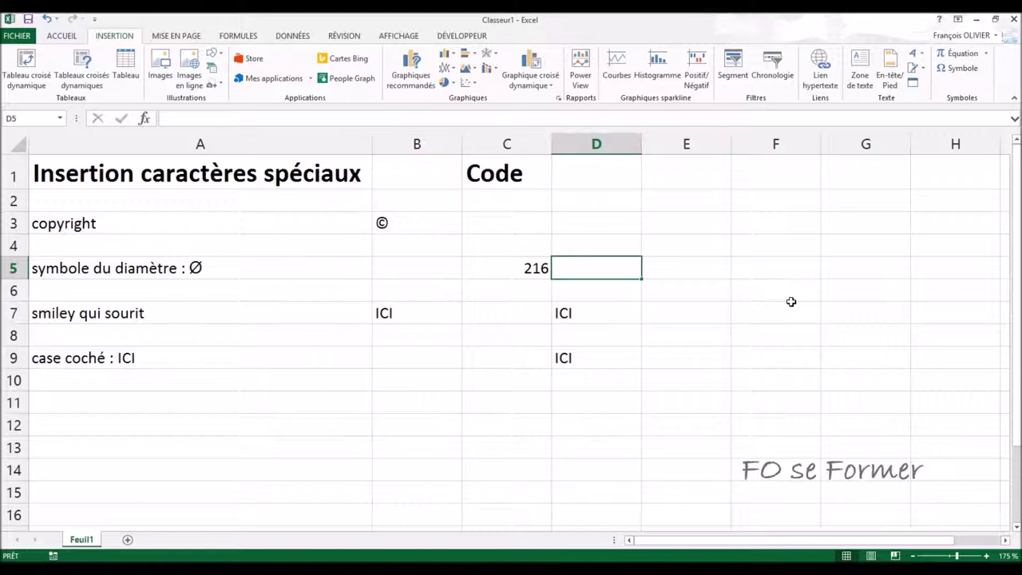
type("Ï")
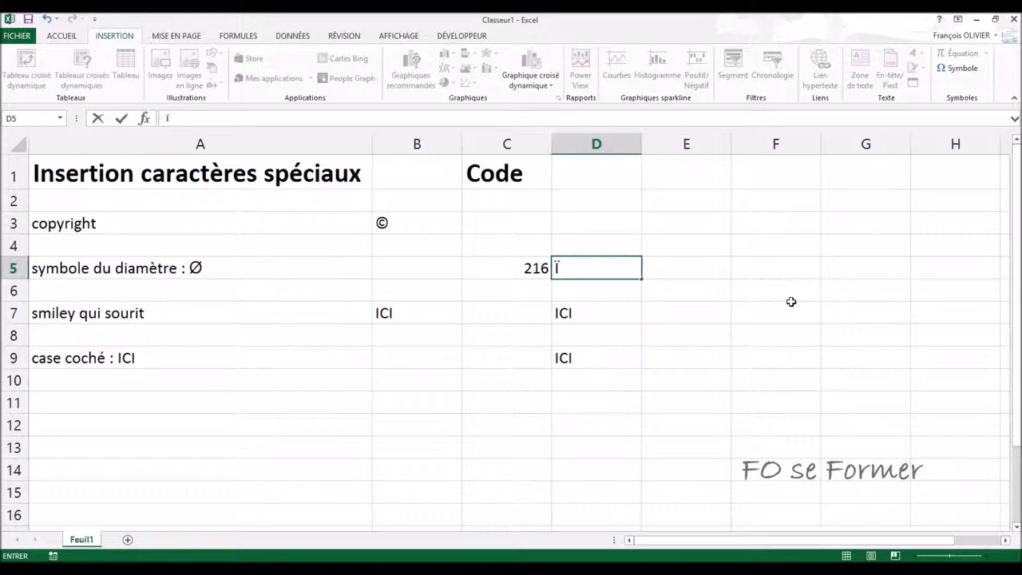
key("BackSpace")
double_click(509, 265)
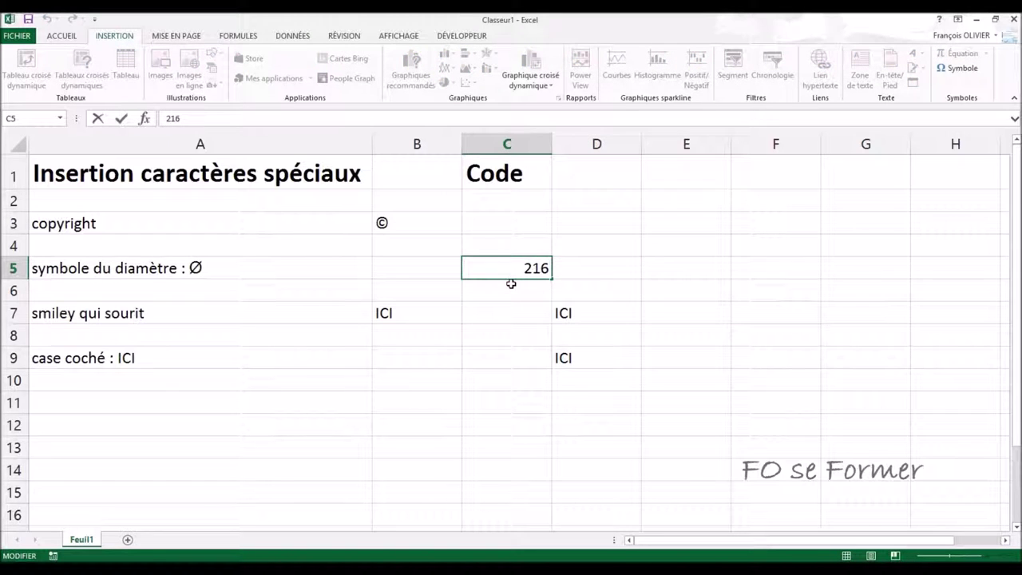
Step: Change the code in C5 to 0216
key("Home")
type("0")
key("Return")
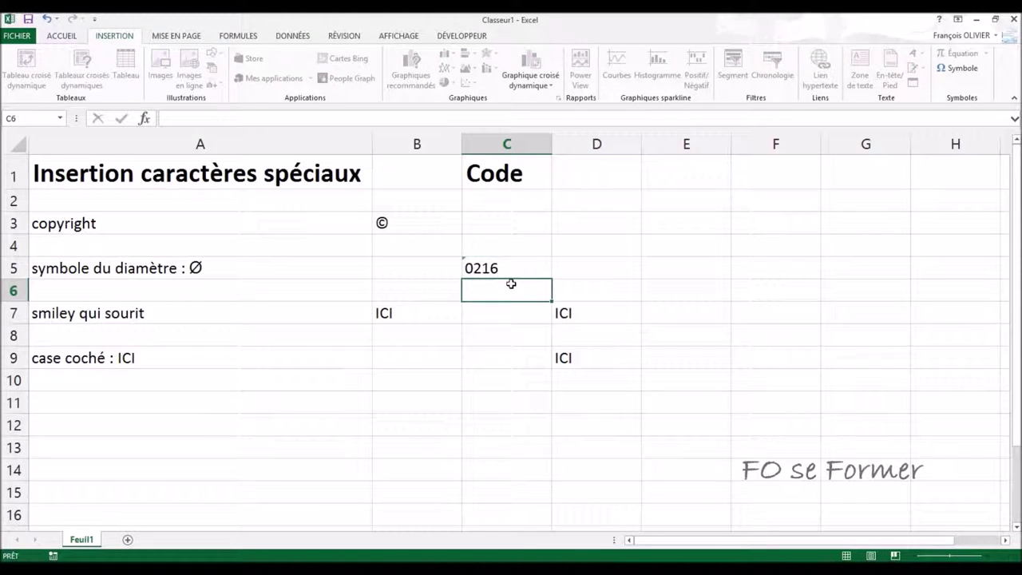
Step: Enter Ø in D5 with Alt+0216 and clear ICI from B7
left_click(594, 270)
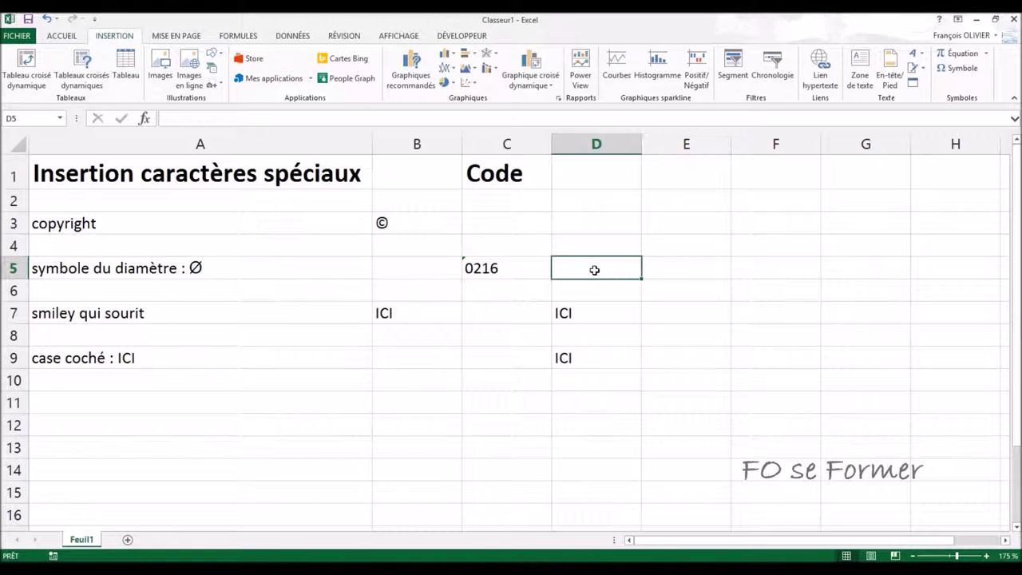
type("Ø")
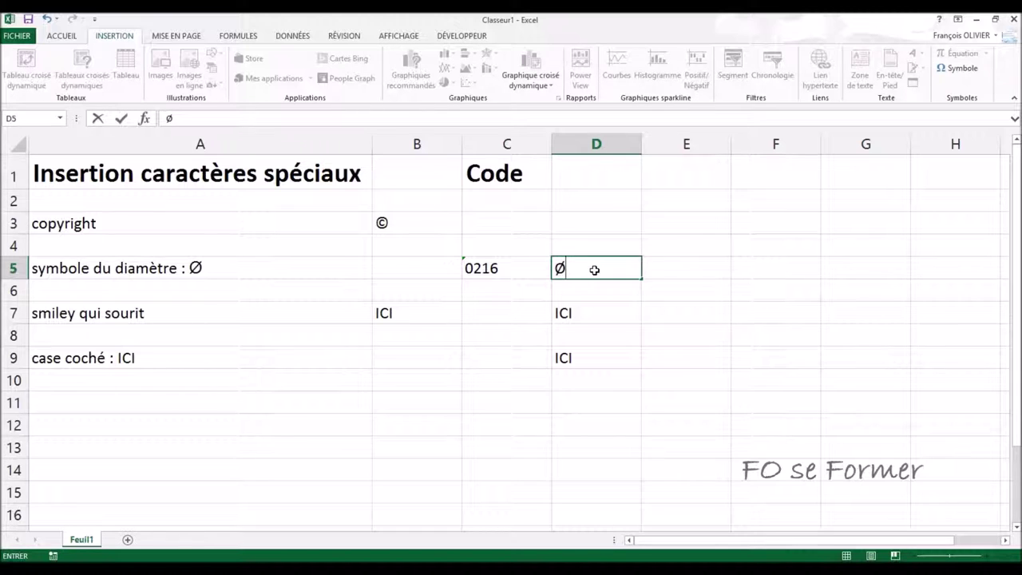
left_click(418, 309)
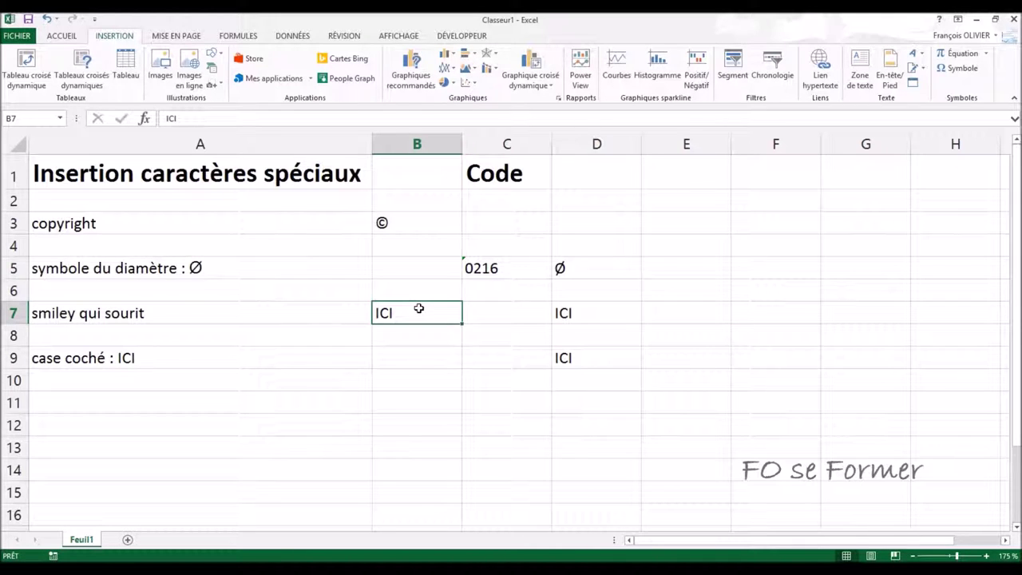
key("Delete")
Step: Insert the Wingdings smiley, character code 74, into B7
left_click(955, 69)
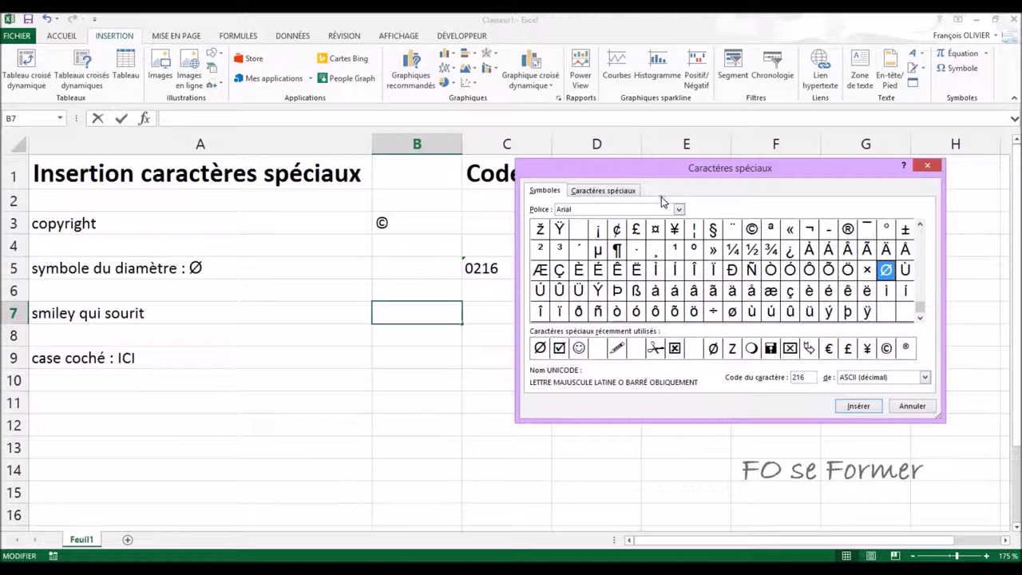
left_click(679, 209)
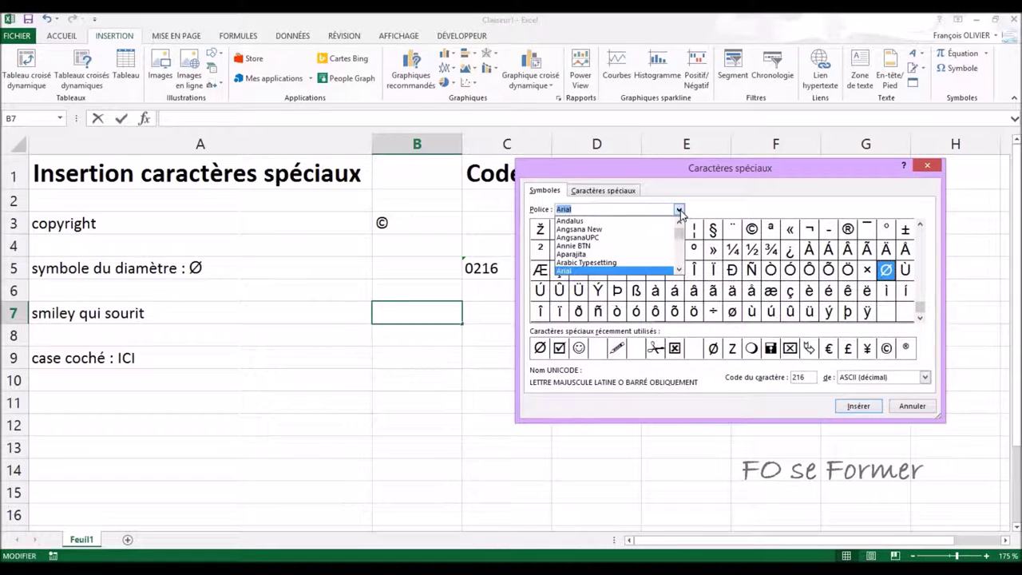
type("win")
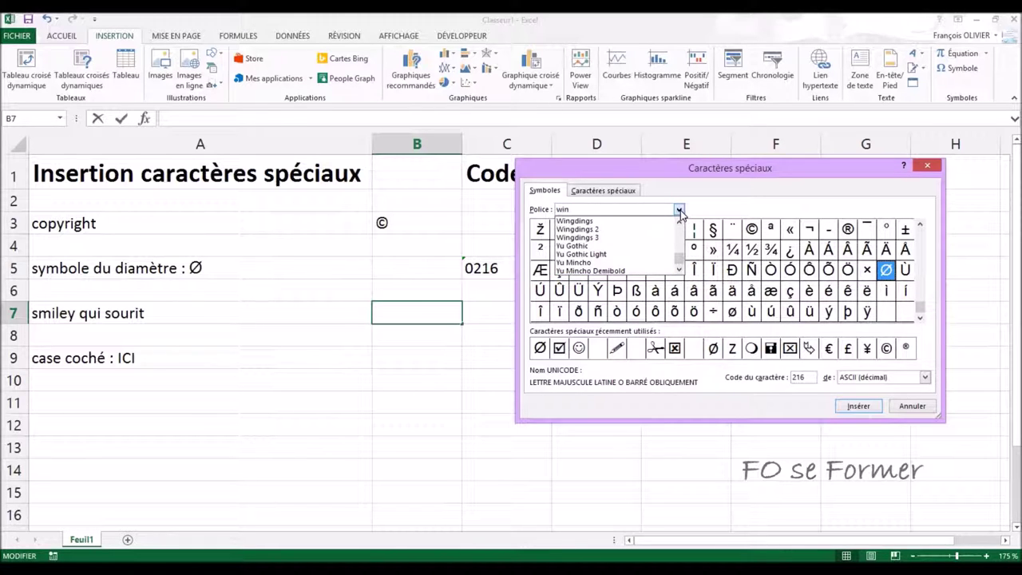
left_click(593, 222)
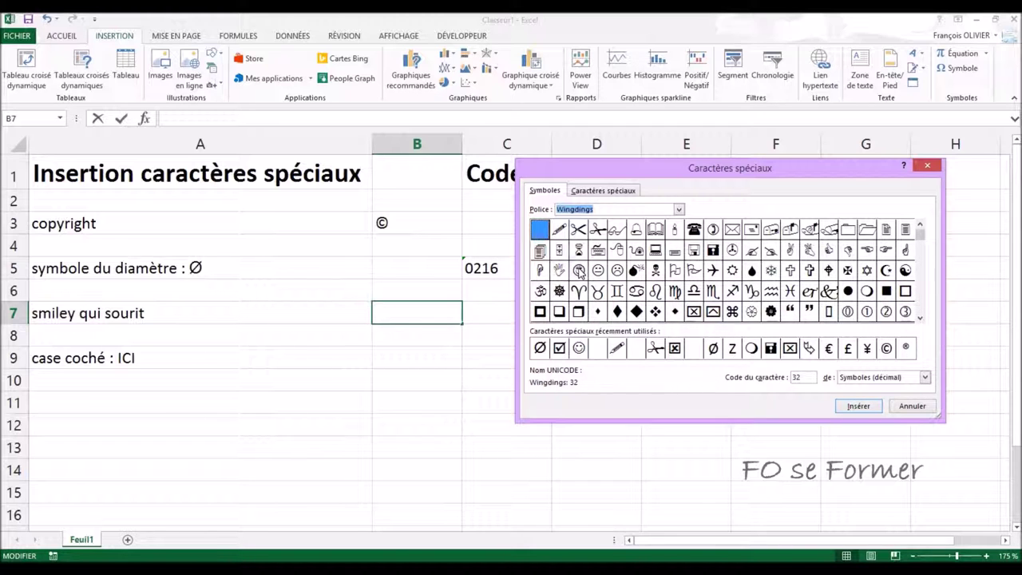
left_click(580, 271)
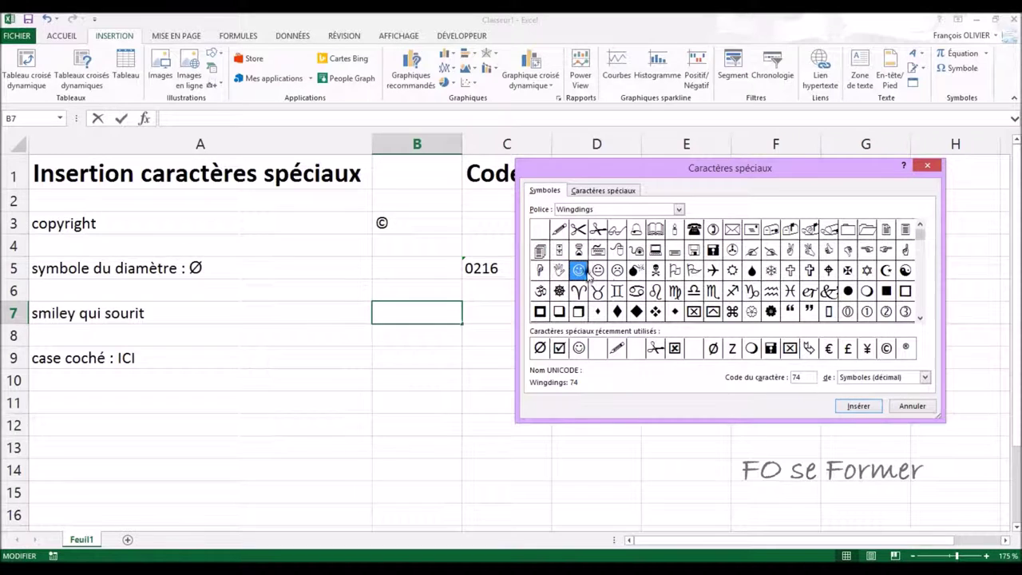
double_click(797, 378)
left_click(860, 408)
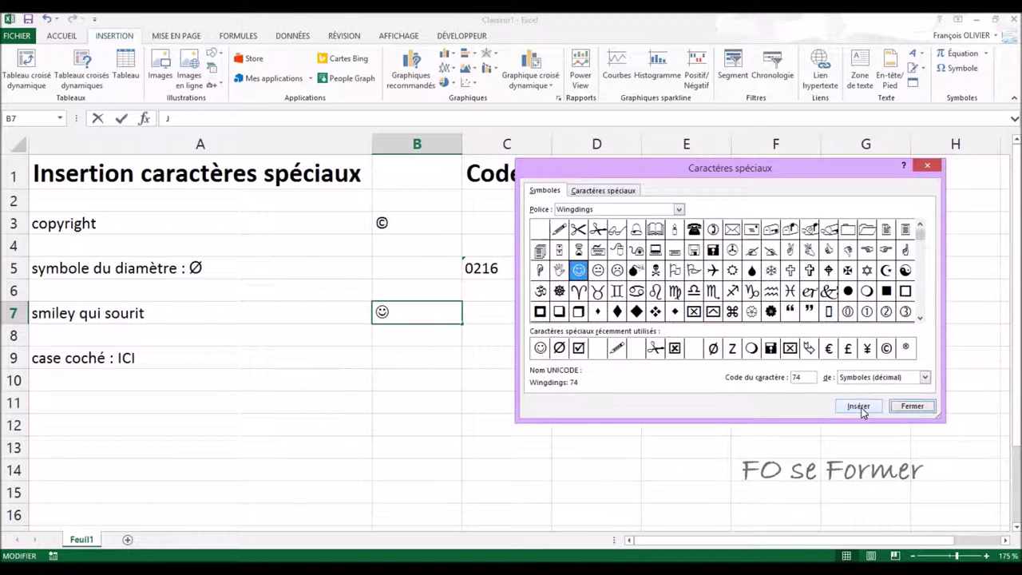
left_click(913, 406)
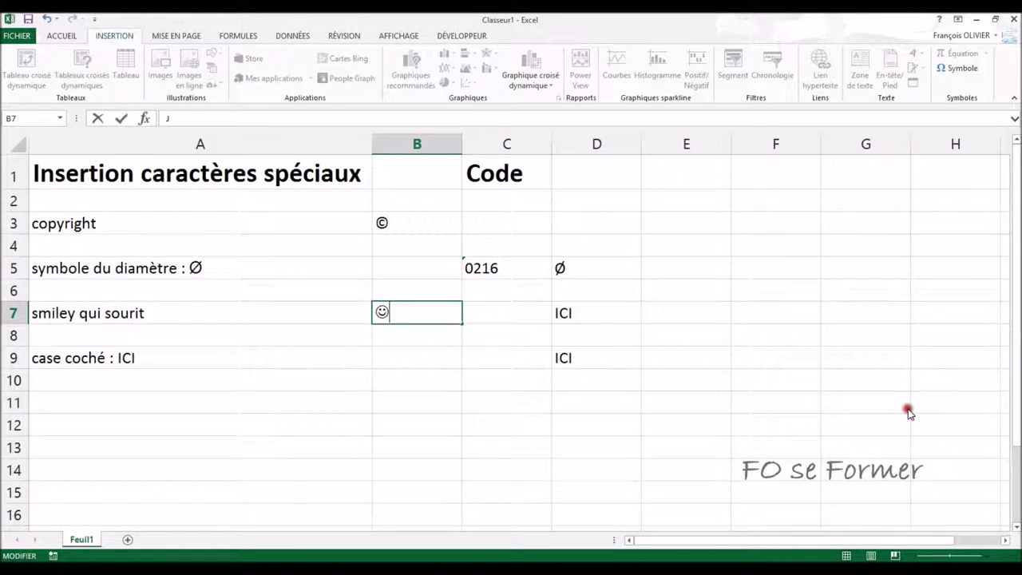
Step: Note code 74 in C7 and enter J in D7 using Alt+74
left_click(526, 310)
type("74")
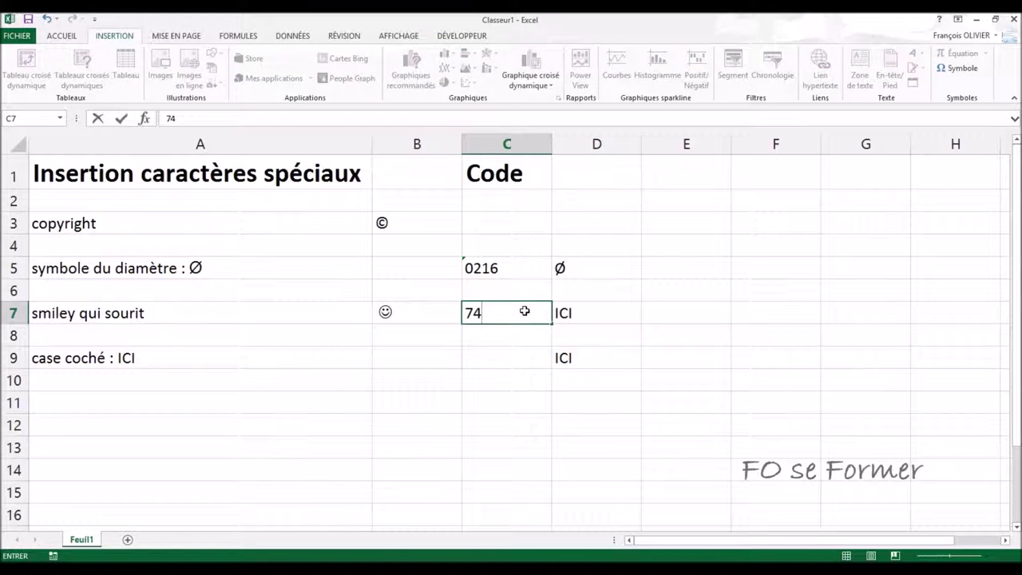
left_click(595, 316)
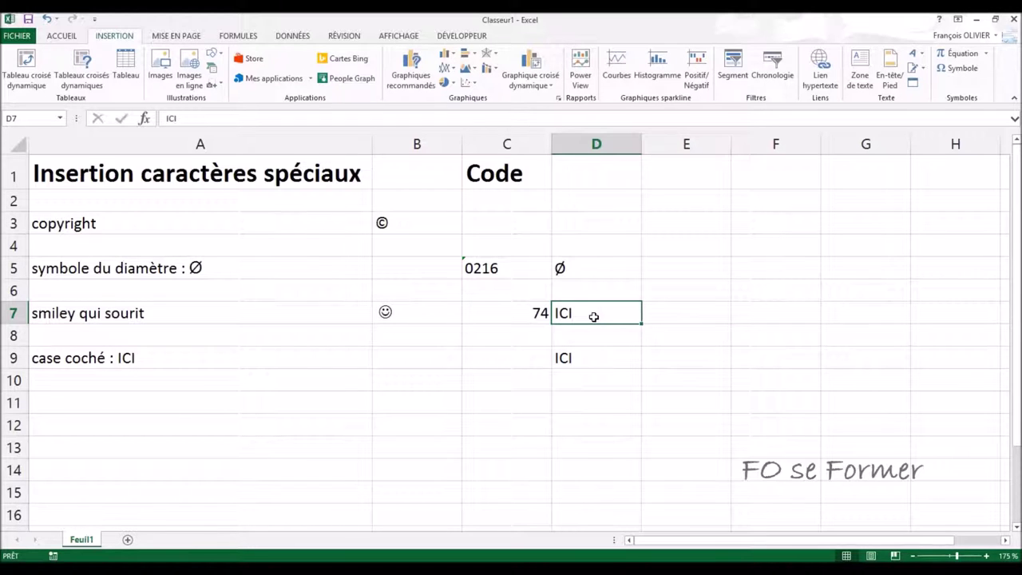
key("alt")
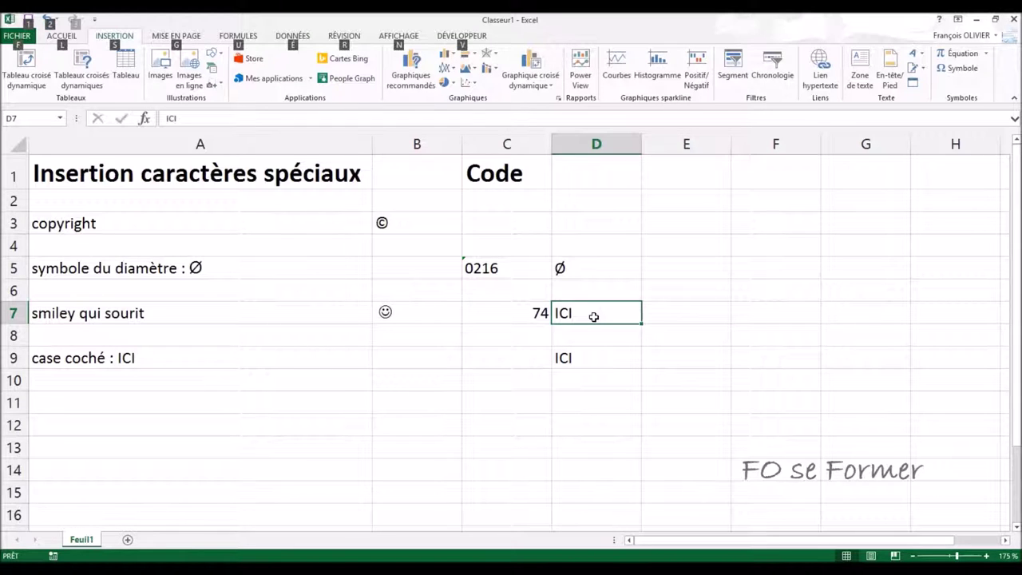
key("alt")
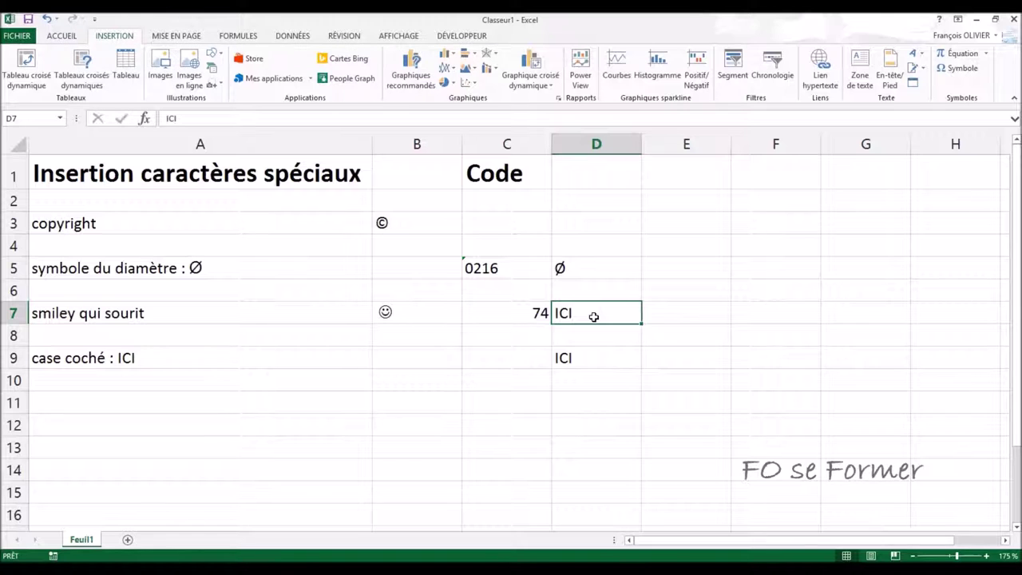
type("J")
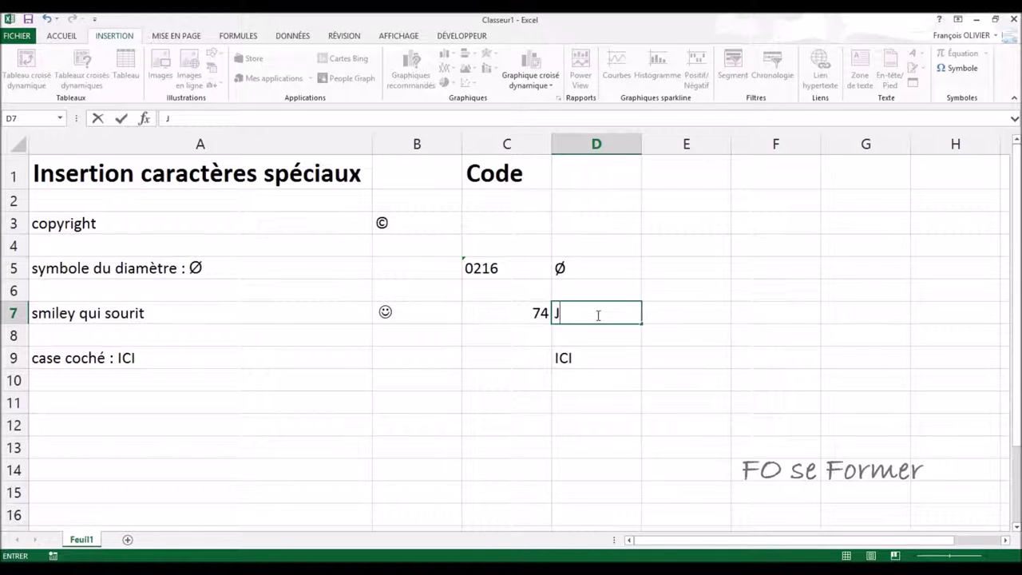
key("ctrl+Return")
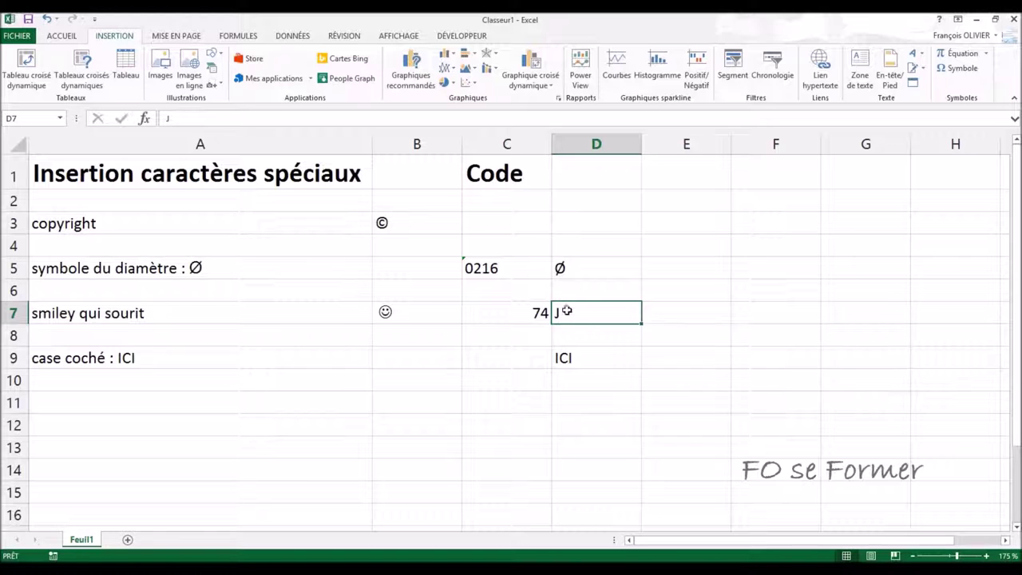
left_click(63, 36)
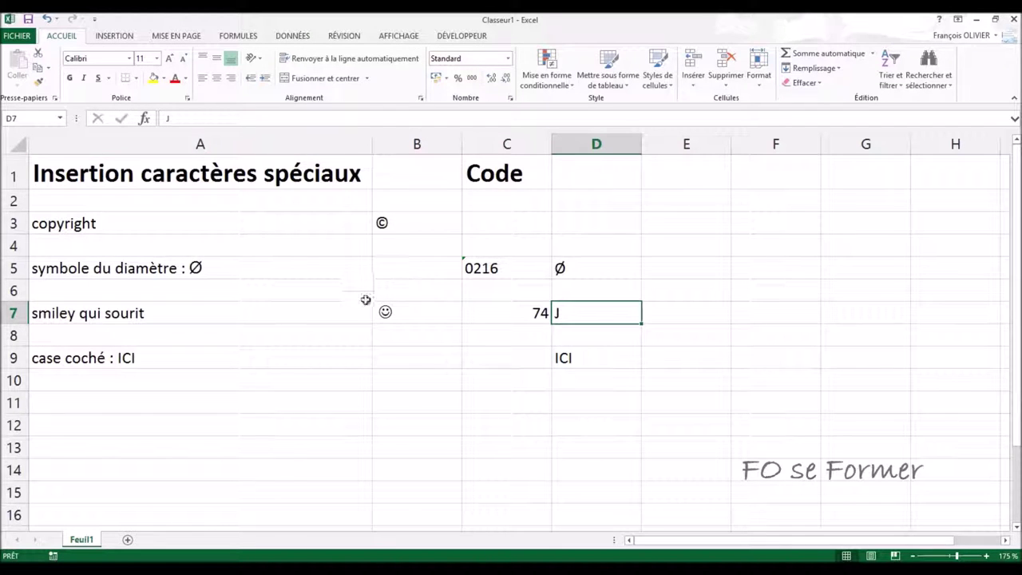
Step: Set D7's font to Wingdings so its J displays as a smiley
left_click(399, 314)
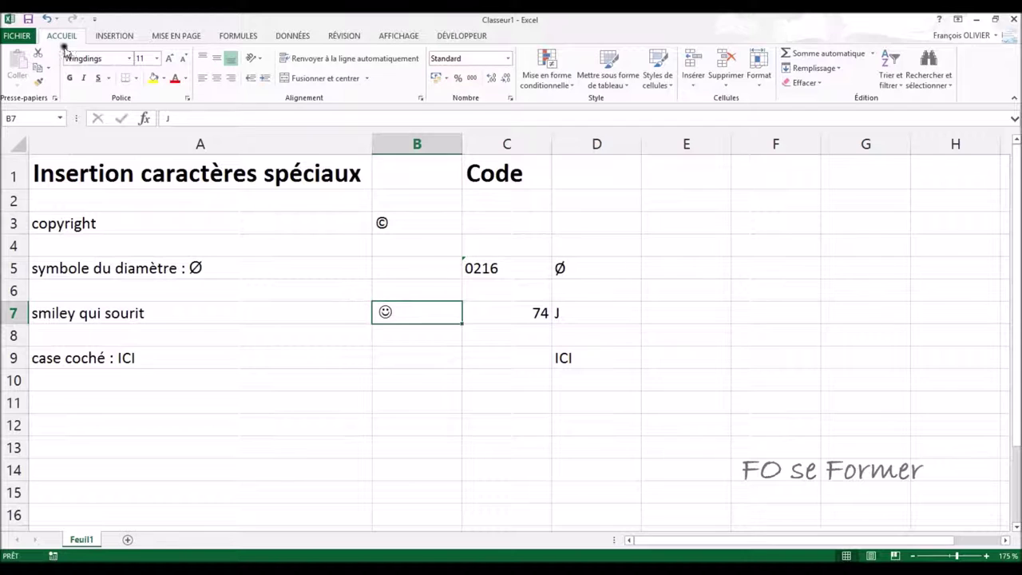
left_click(568, 307)
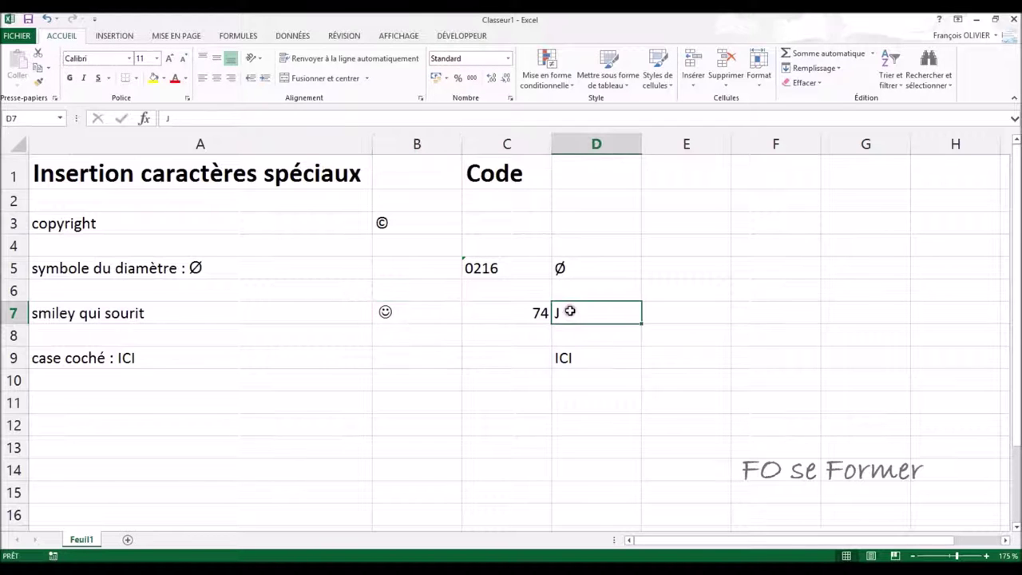
left_click(128, 59)
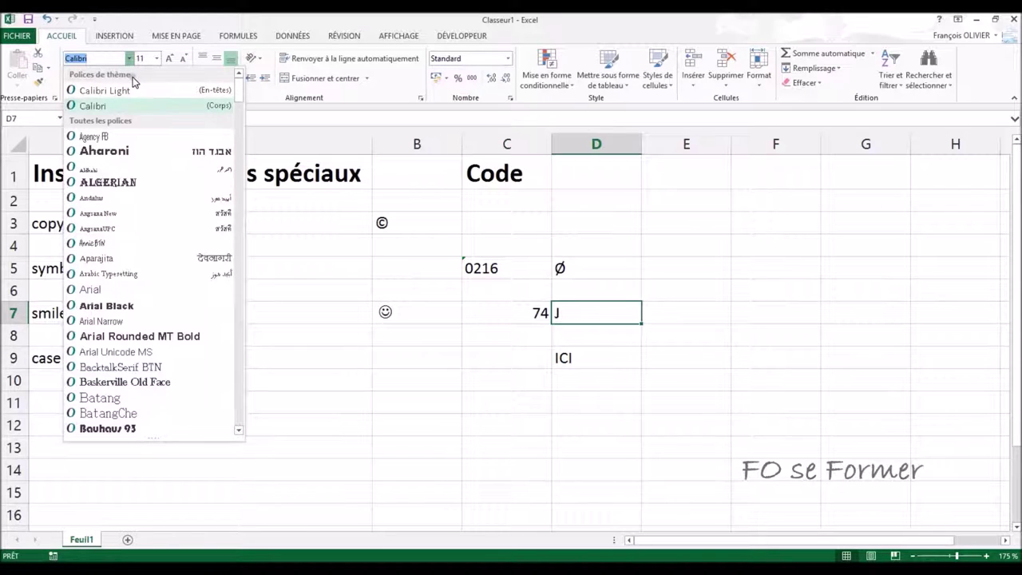
type("Wingdings")
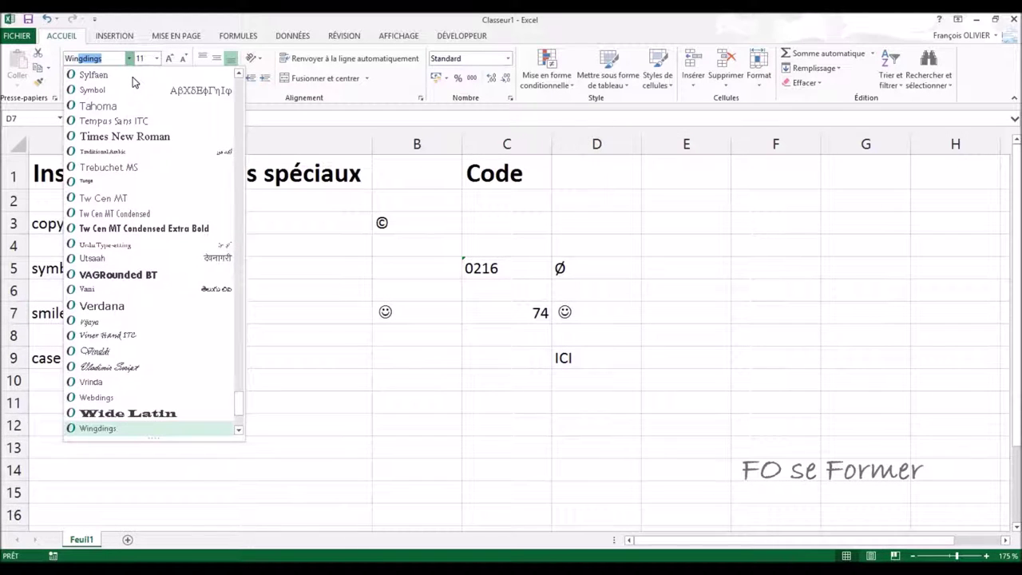
left_click(122, 430)
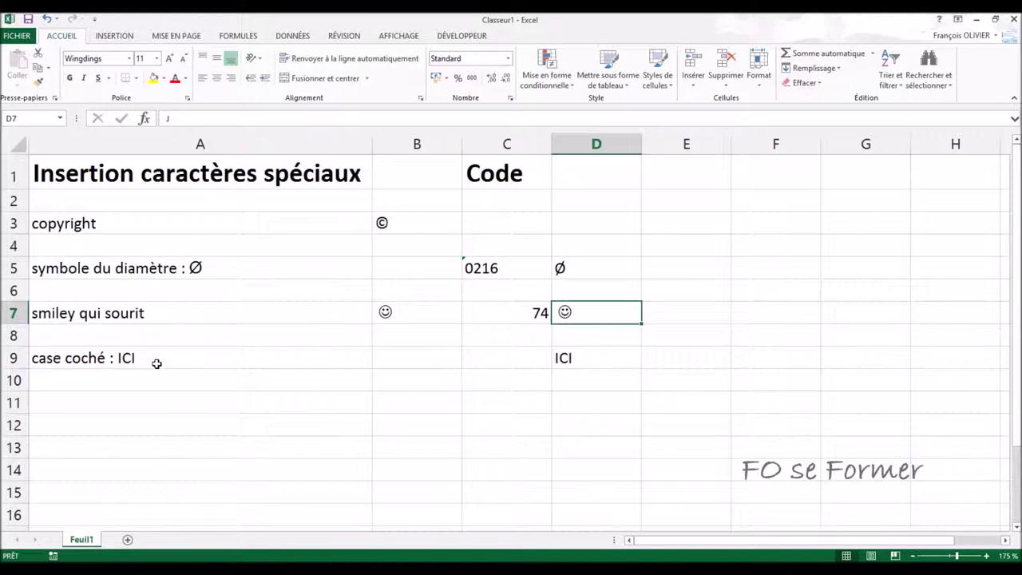
double_click(155, 360)
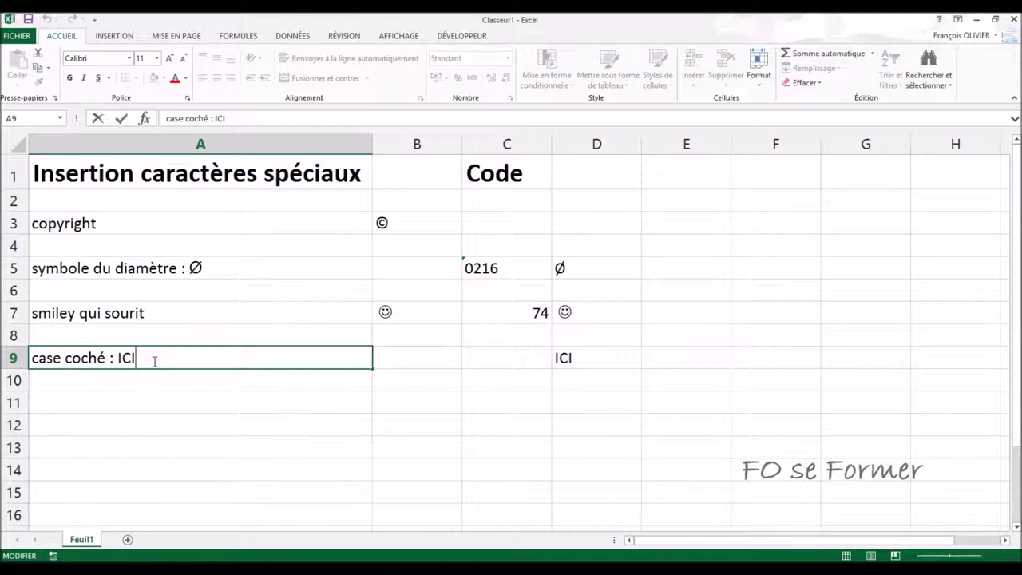
Step: Replace ICI at the end of the A9 label with the Wingdings checked box, code 254
key("BackSpace")
key("BackSpace")
key("BackSpace")
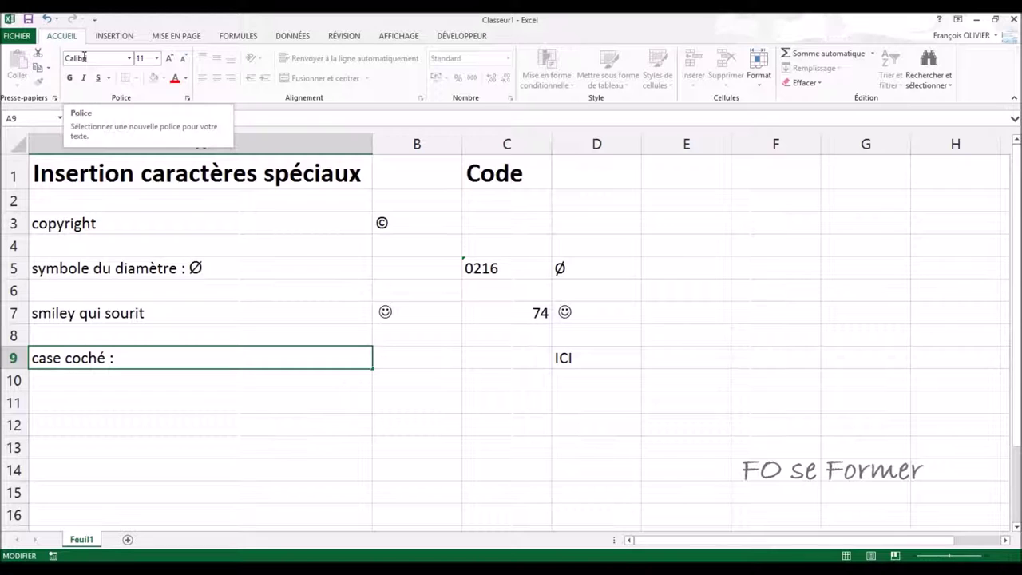
left_click(128, 36)
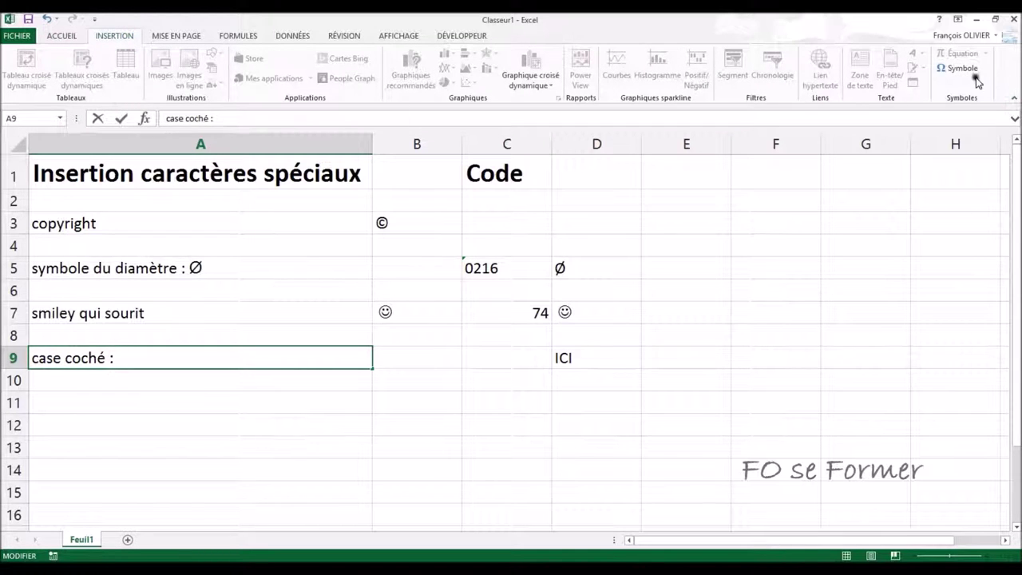
left_click(950, 69)
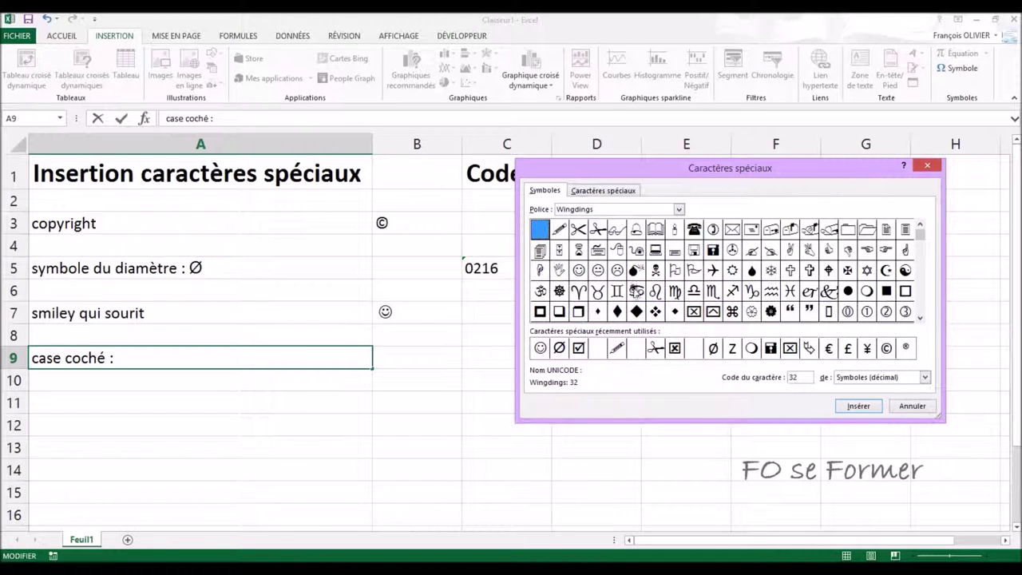
left_click(922, 320)
left_click(921, 320)
left_click(922, 321)
left_click(922, 320)
left_click(921, 321)
left_click(922, 320)
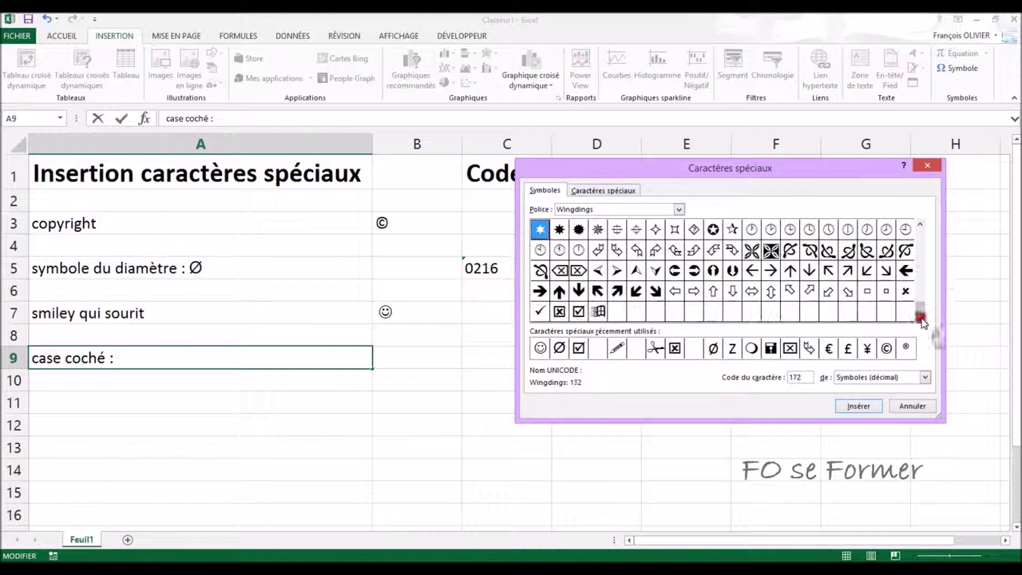
left_click(579, 311)
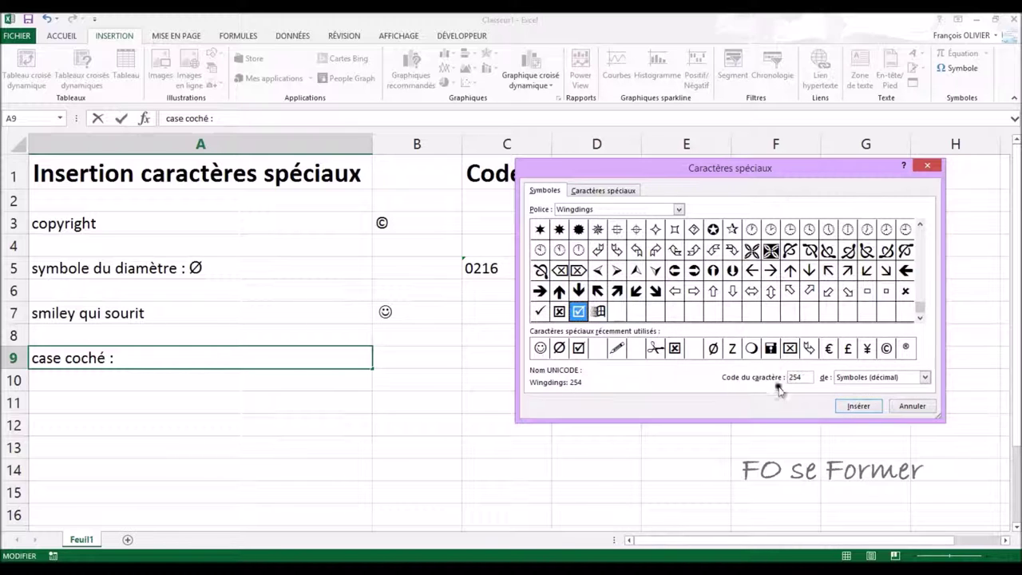
left_click(858, 406)
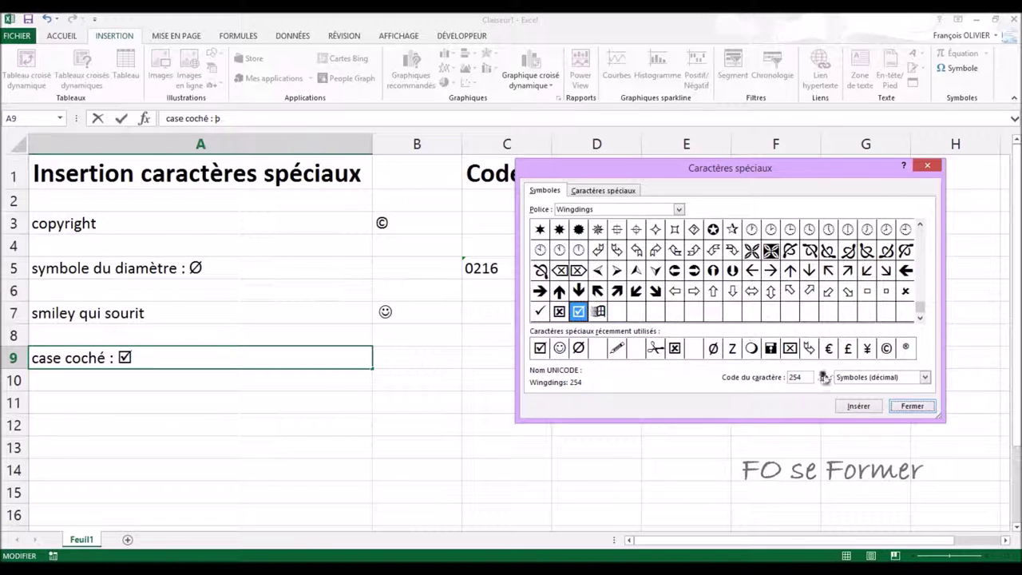
left_click(919, 407)
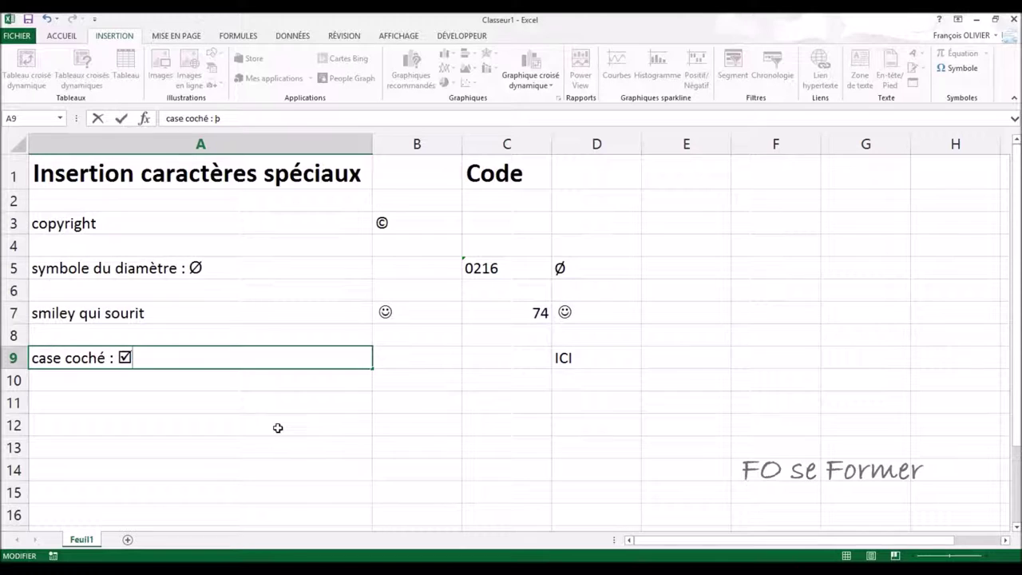
Step: Record code 254 in C9
key("Return")
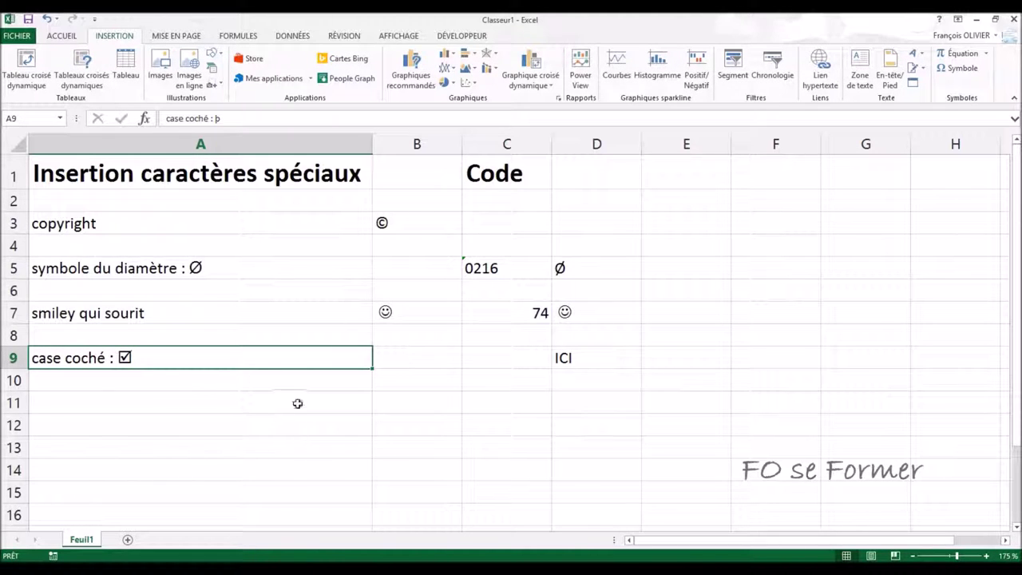
left_click(524, 353)
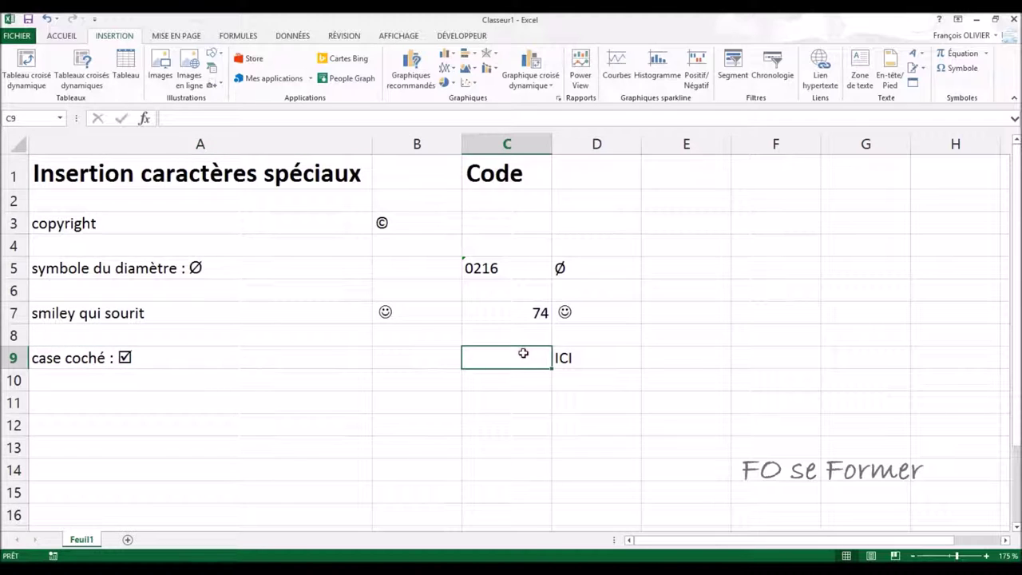
type("254")
key("Return")
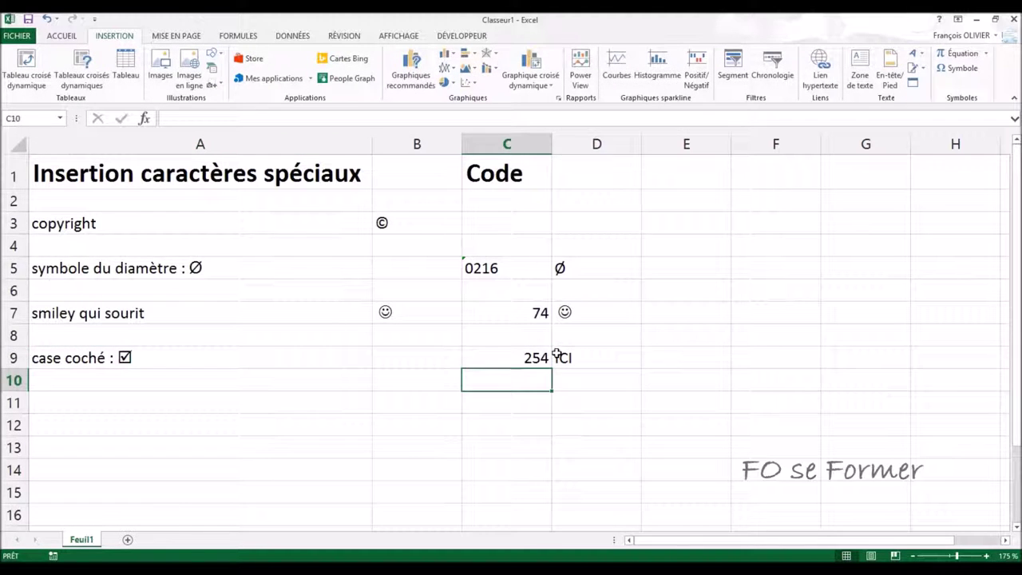
Step: Replace D9's ICI placeholder with ■ using Alt+254
left_click(570, 356)
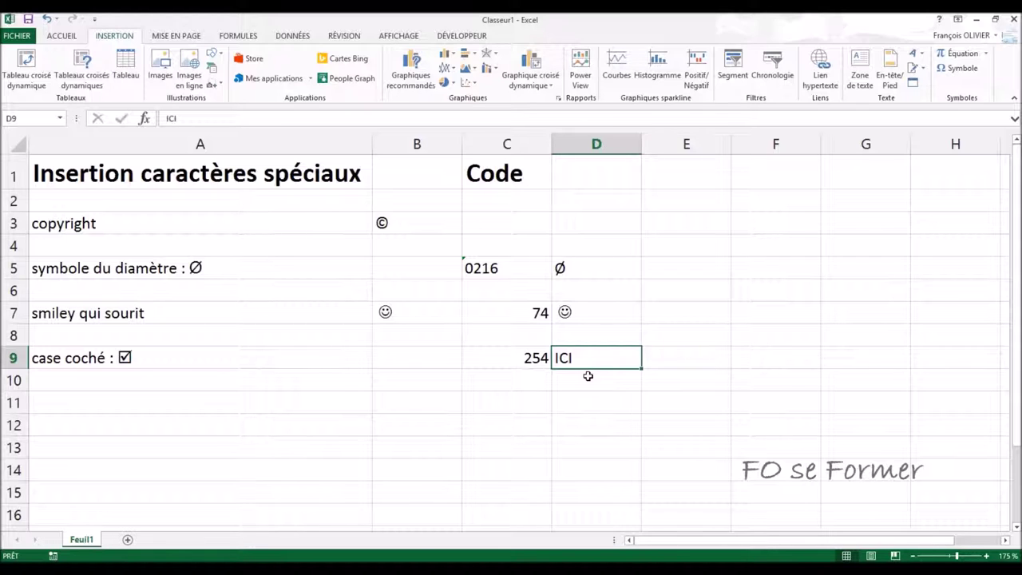
key("Delete")
type("■")
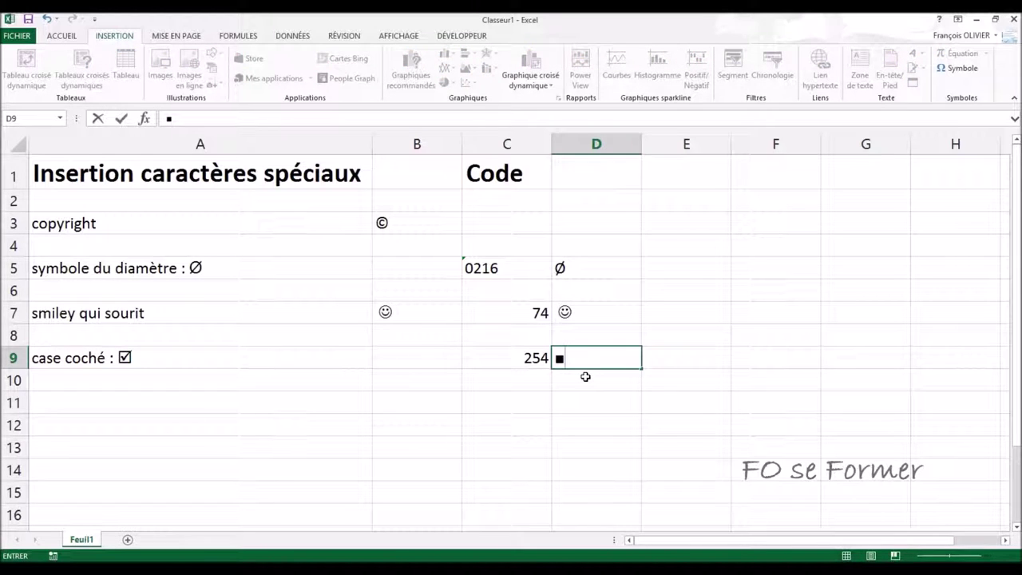
left_click(585, 375)
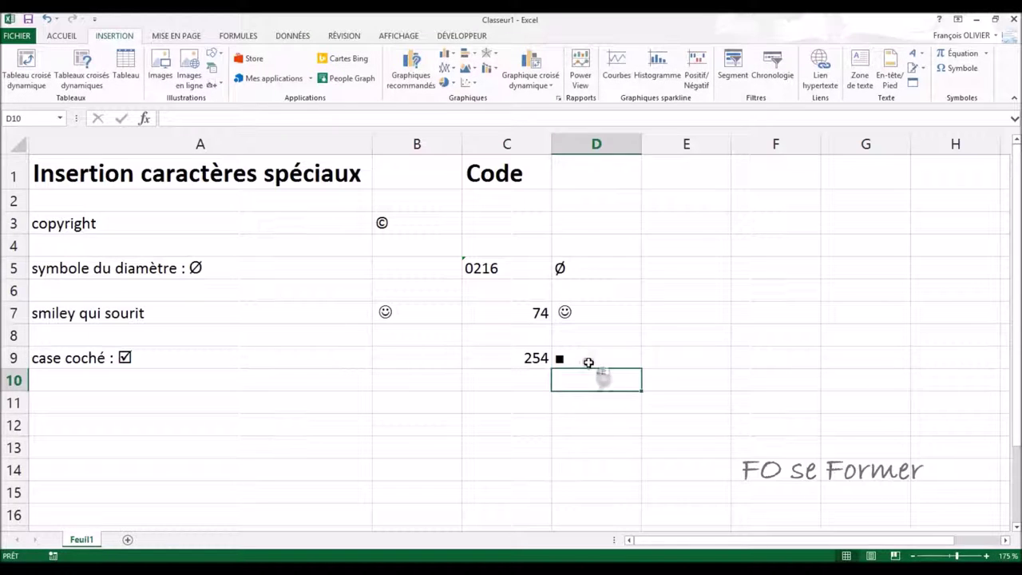
left_click(588, 360)
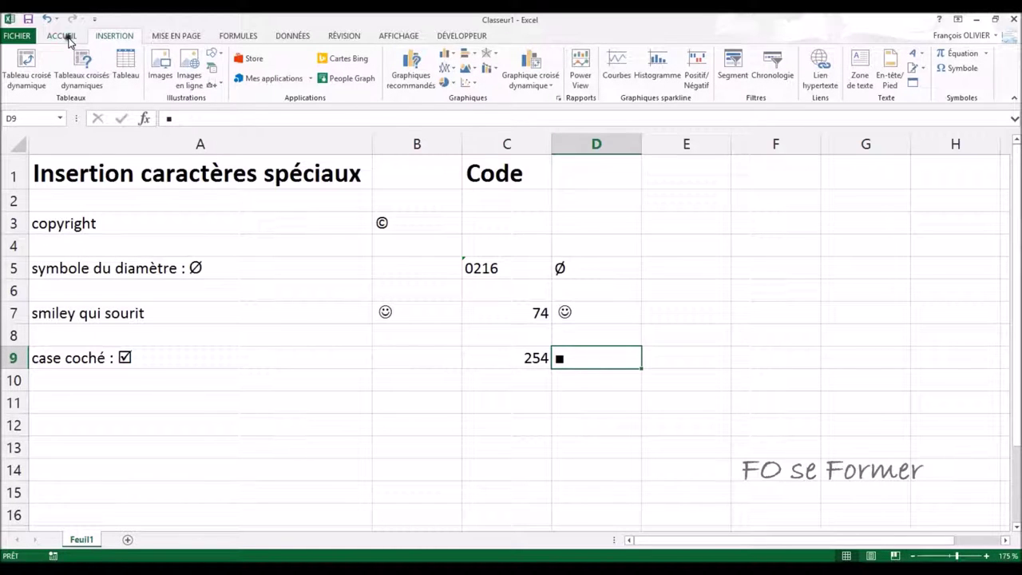
Step: Set cell D9's font to Wingdings from the Accueil tab
left_click(69, 38)
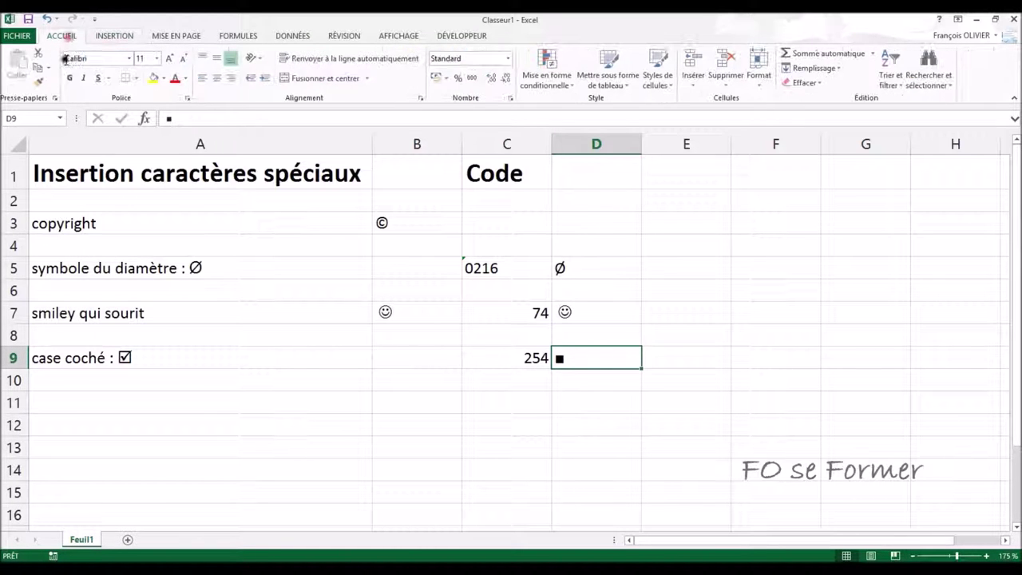
left_click(130, 60)
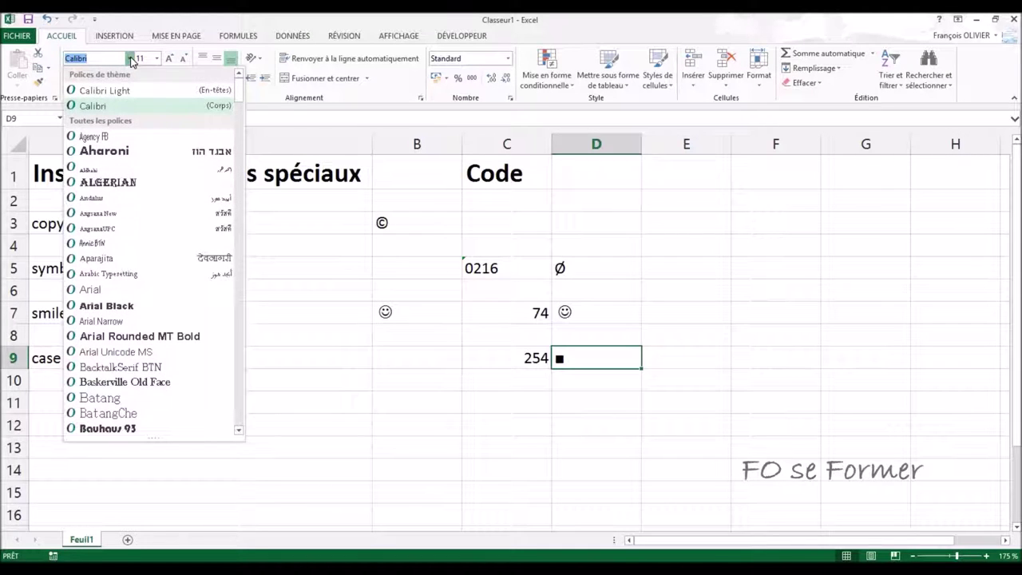
type("Wingdings")
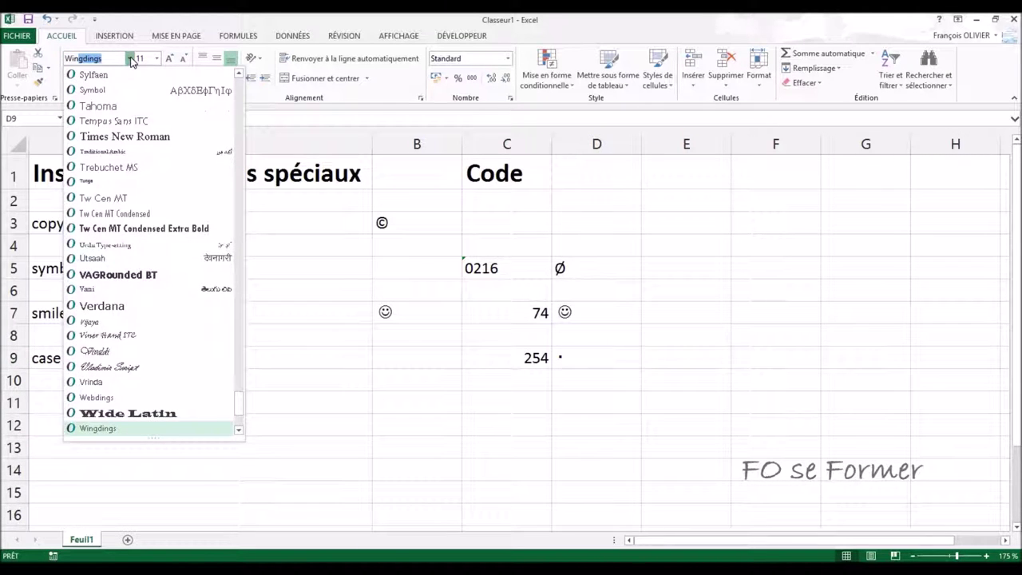
left_click(85, 427)
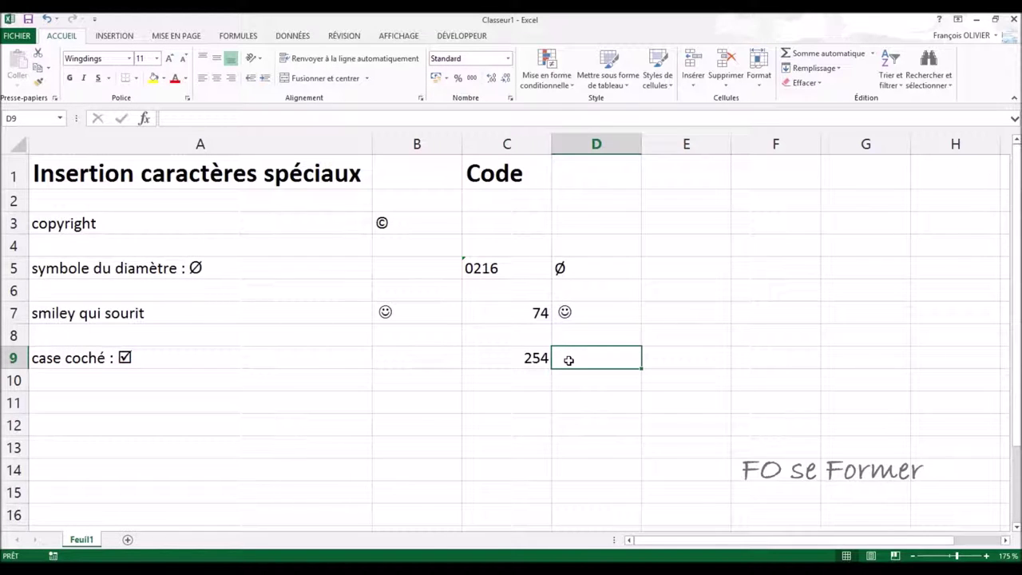
Step: Correct the character code in C9 to 0254
left_click(525, 357)
double_click(529, 366)
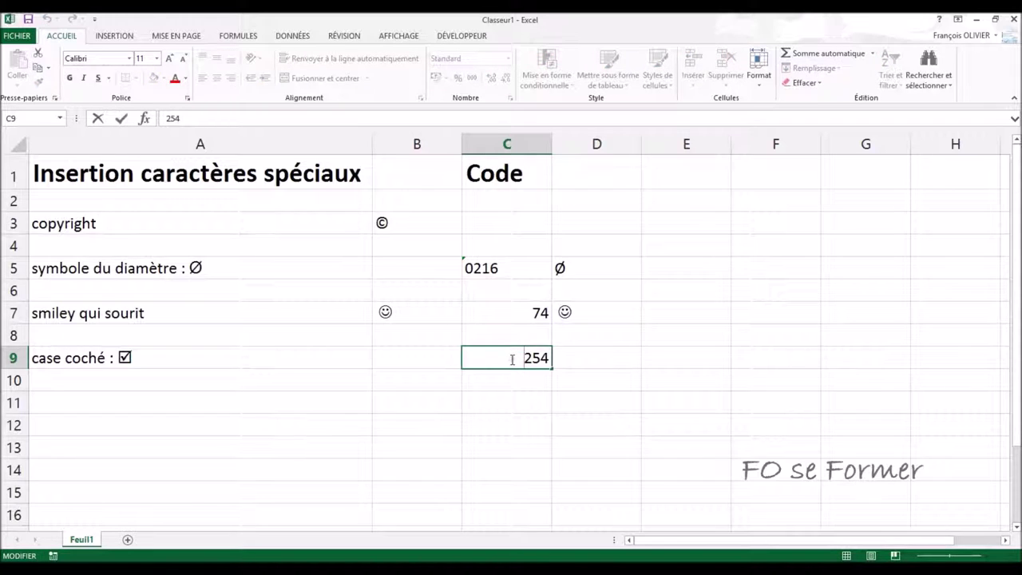
type("0")
key("Return")
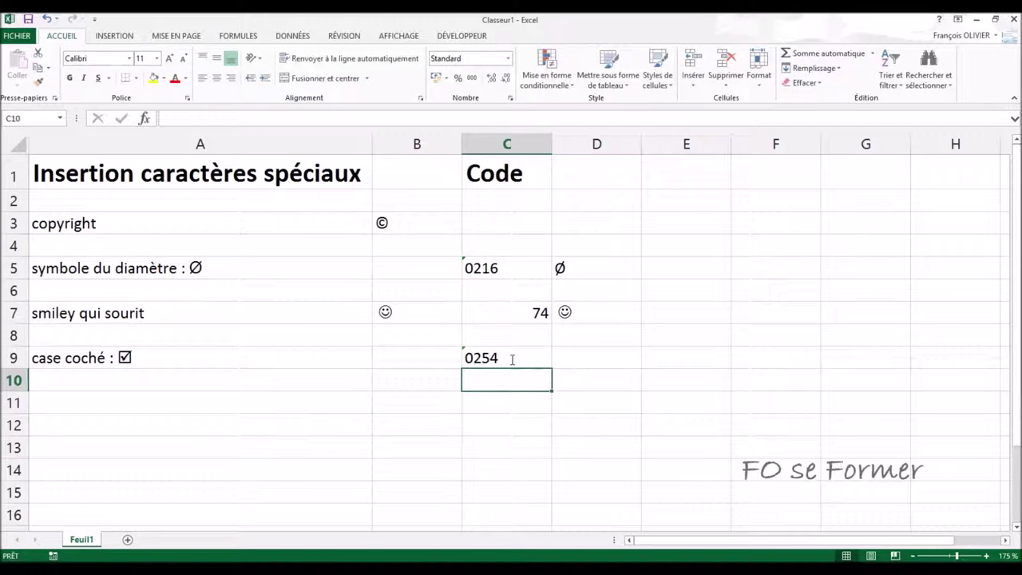
Step: Enter character 0254 (þ) in D9 to show the Wingdings checked box
left_click(606, 352)
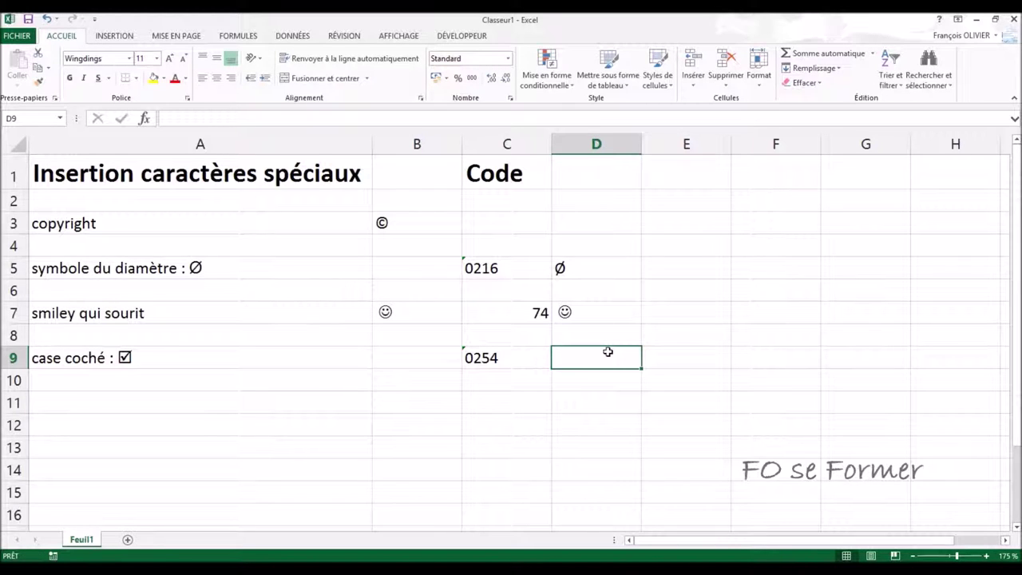
type("þ")
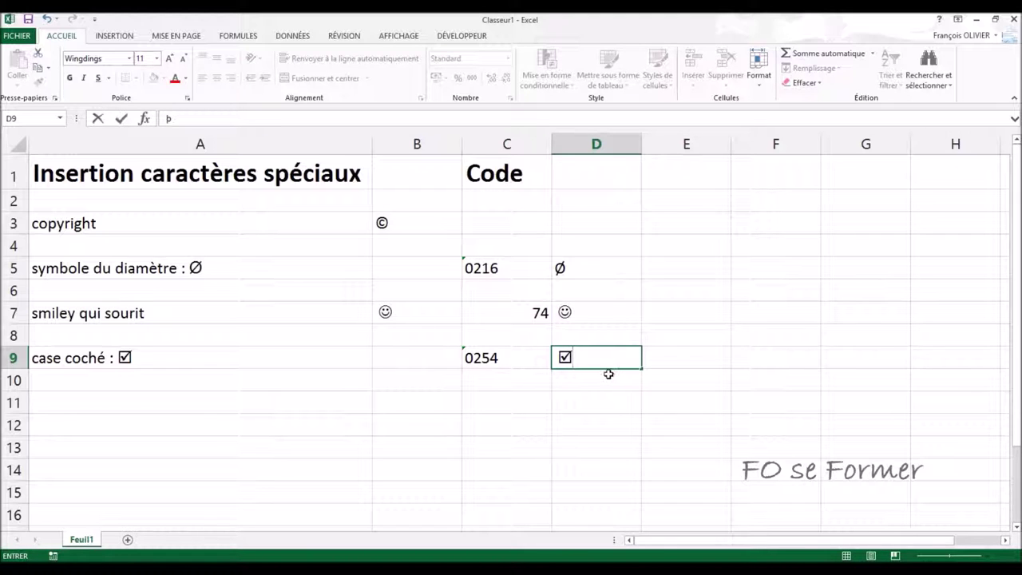
key("ctrl+Return")
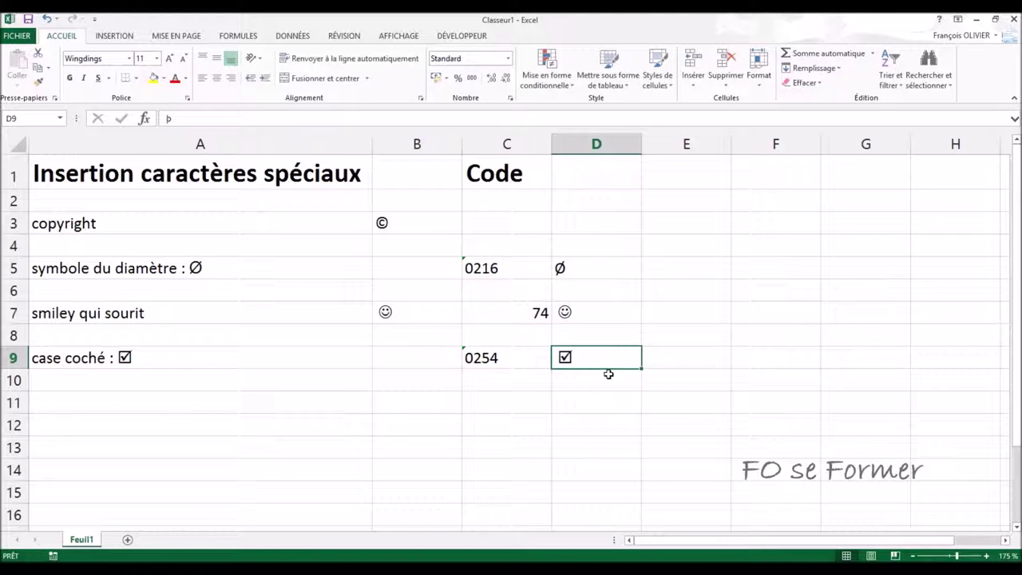